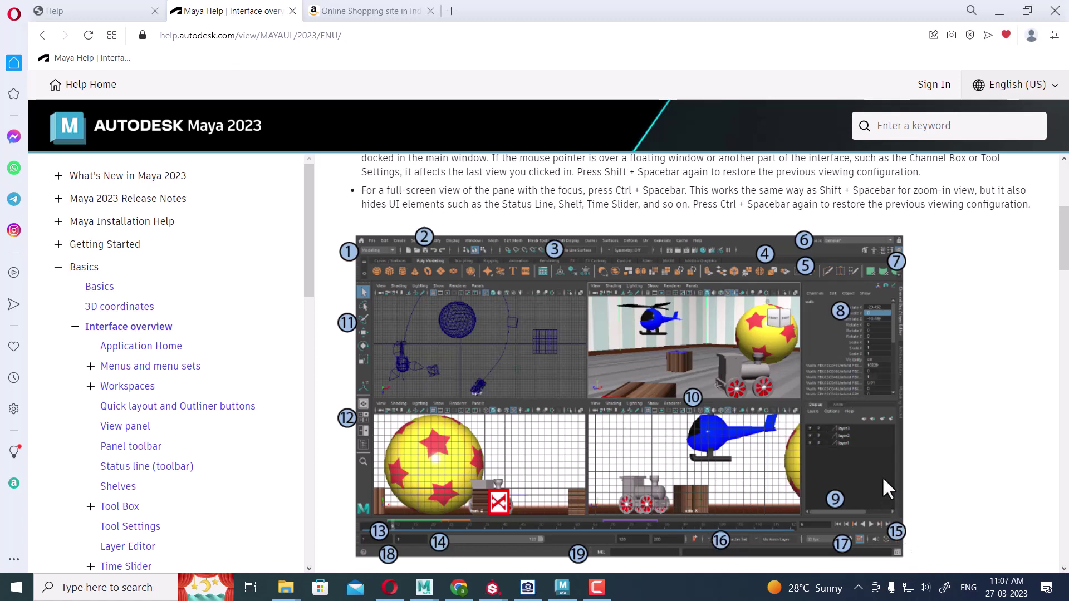
- Read the help page's Playback controls section, then return to the Maya scene
scroll(882, 462, "down", 5)
scroll(613, 486, "down", 5)
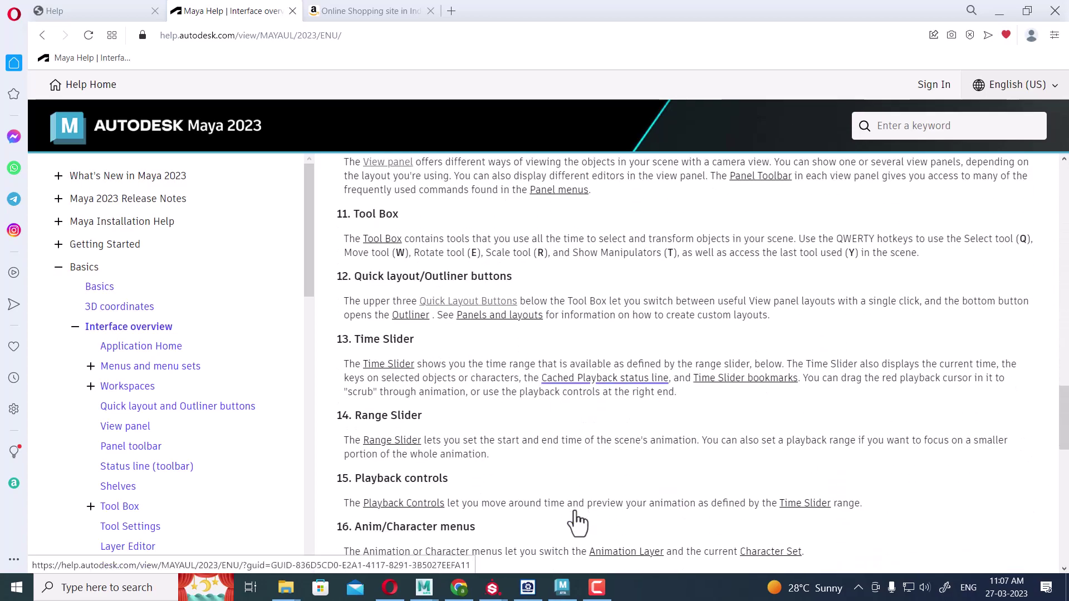
left_click_drag(355, 478, 453, 477)
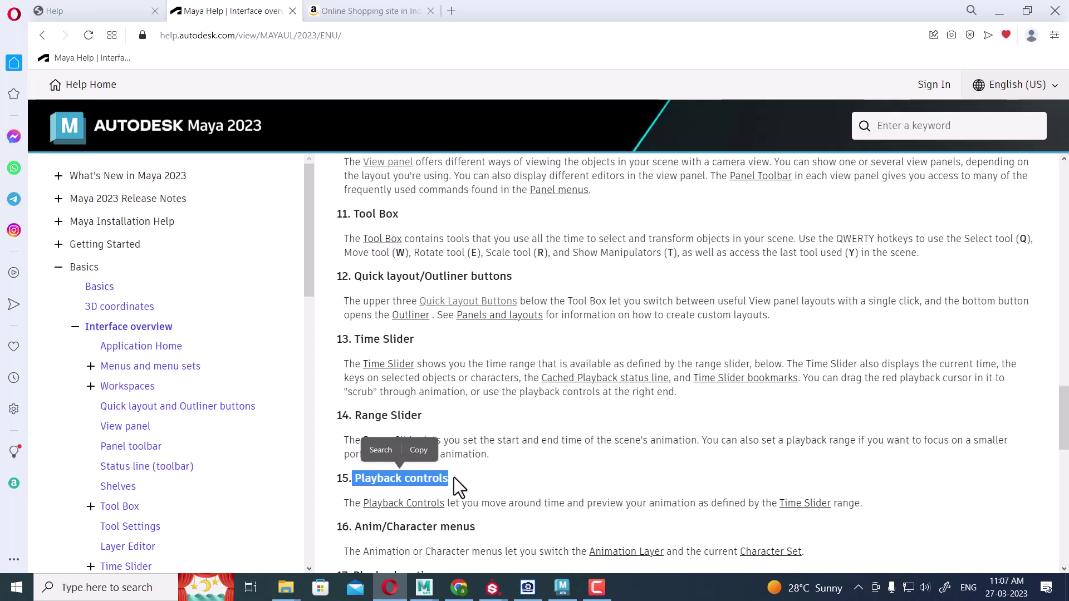
left_click(565, 587)
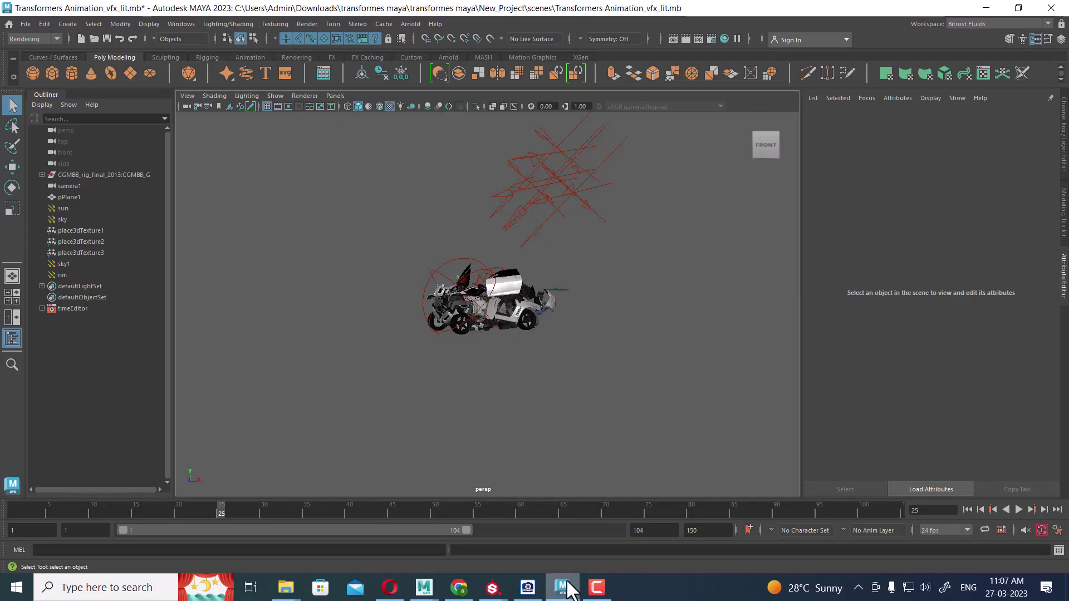
- Reset the timeline to frame 1 and add a polygon sphere, pSphere1, to the scene
left_click(966, 508)
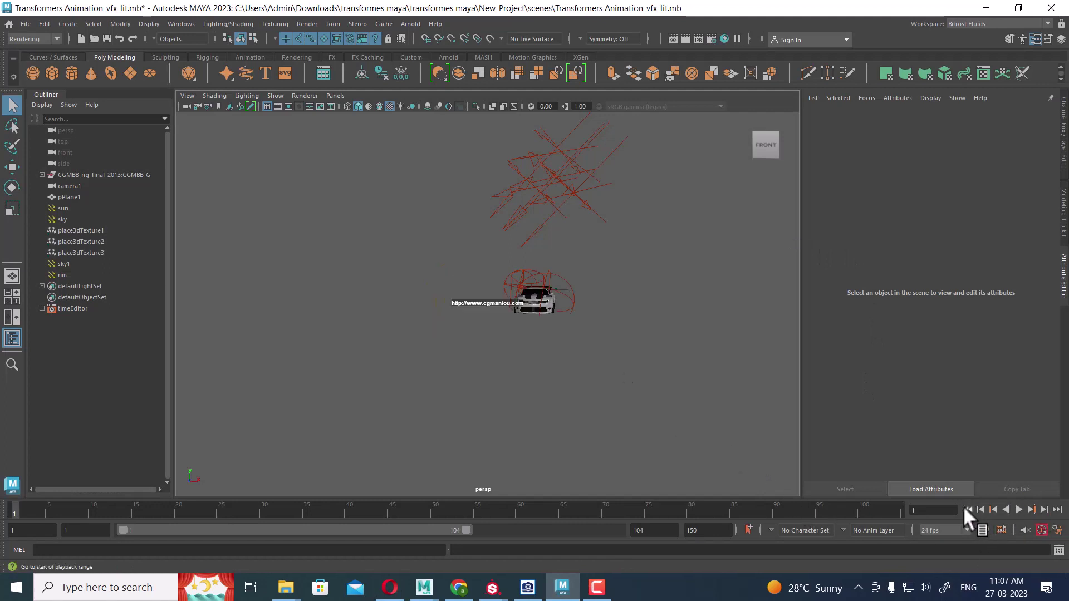
mouse_move(709, 389)
middle_mouse_down("alt")
mouse_move(649, 390)
mouse_move(664, 378)
middle_mouse_up("alt")
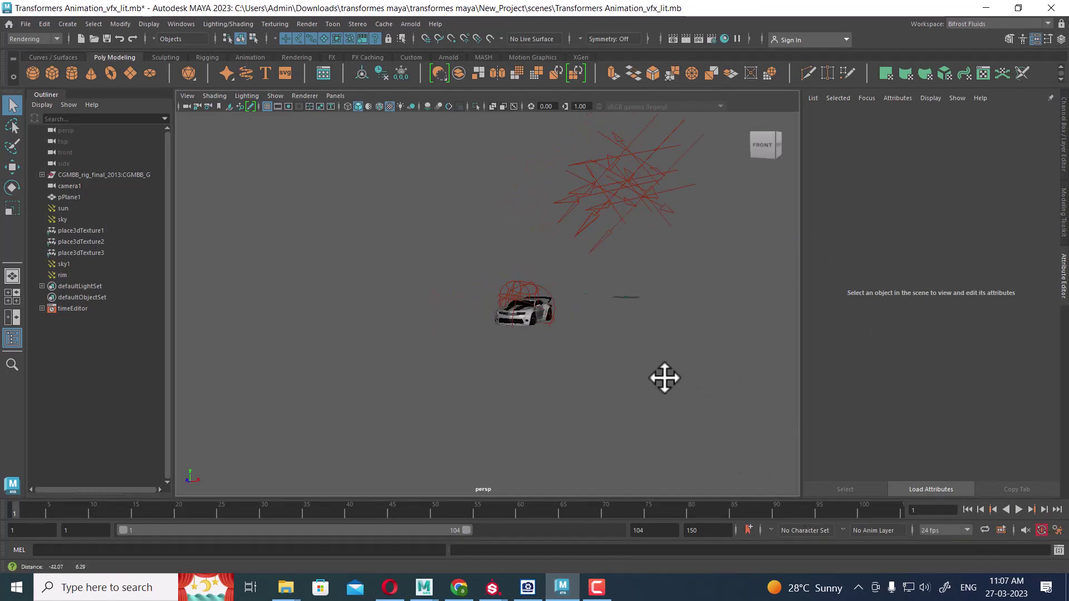
scroll(663, 367, "up", 2)
scroll(671, 390, "up", 2)
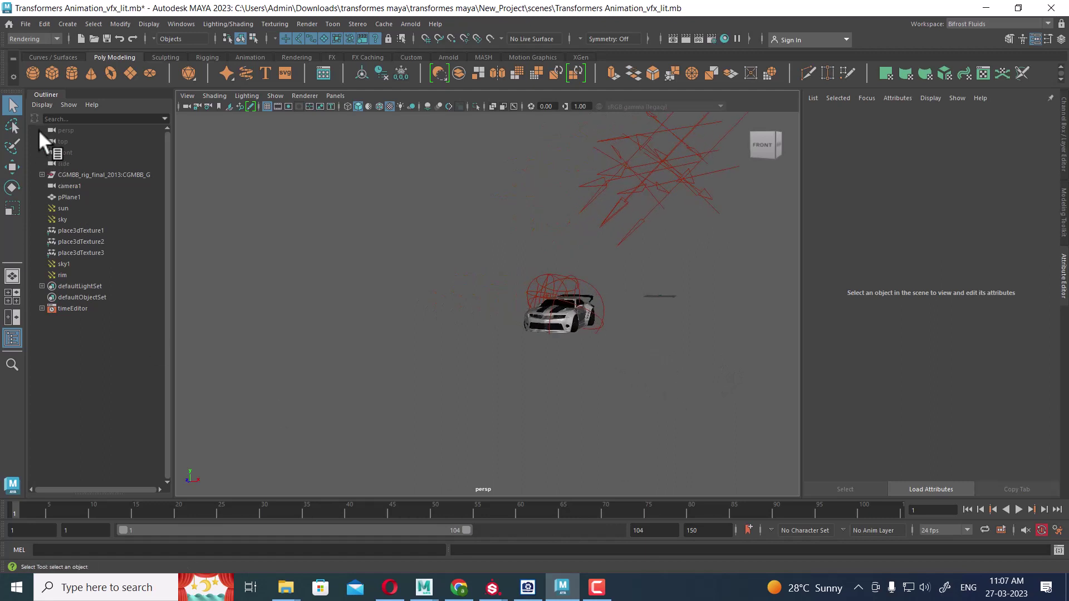
left_click(29, 69)
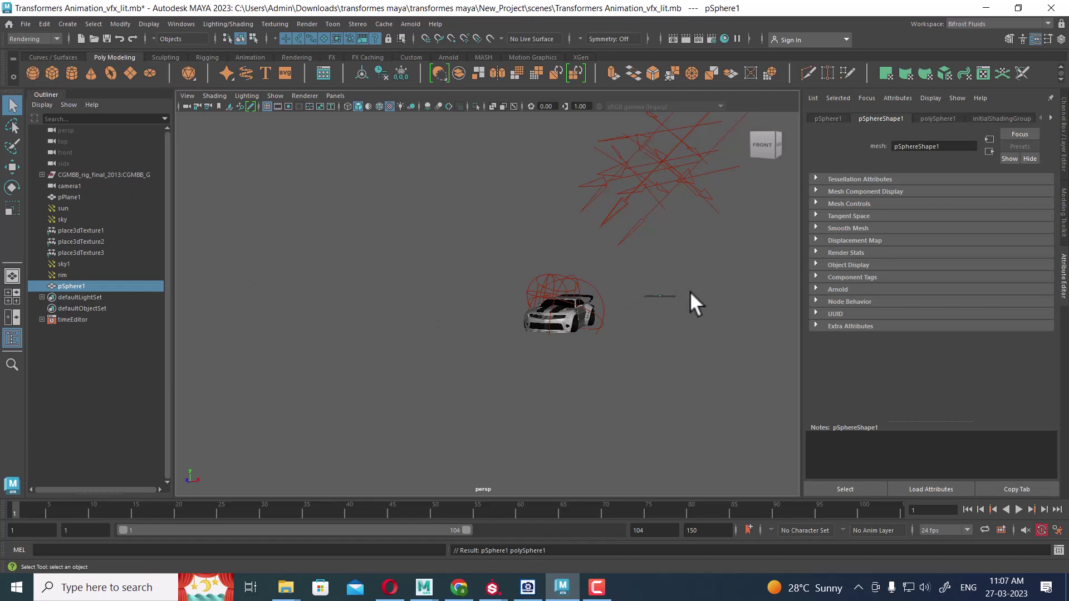
- Frame pSphere1 and raise it above the grid to about Y 1.018
key("f")
scroll(549, 351, "down", 4)
scroll(475, 353, "down", 2)
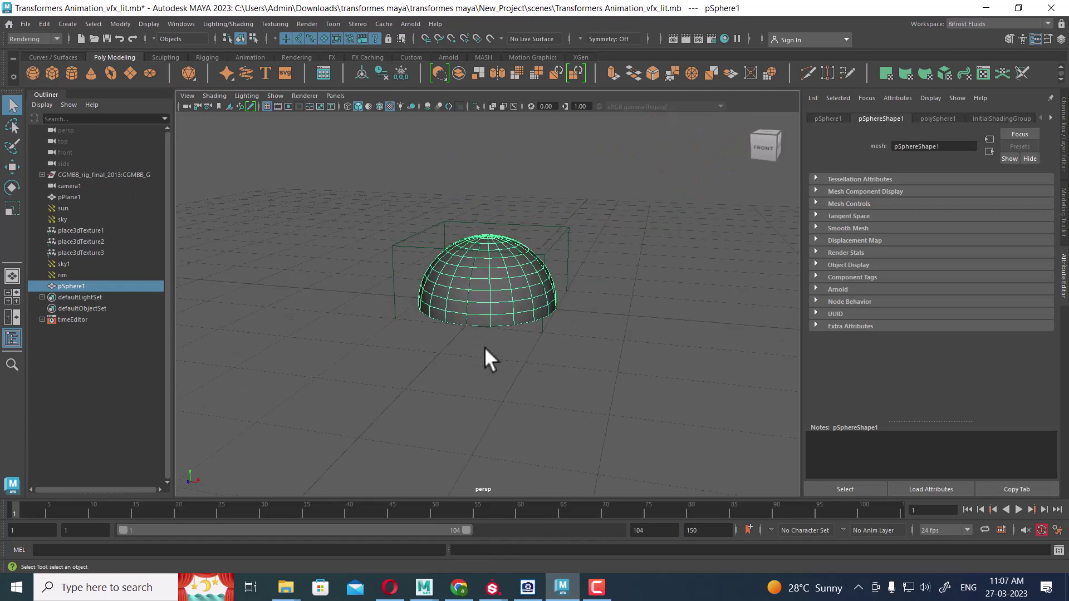
key("w")
middle_click_drag(532, 293, 489, 296, "alt")
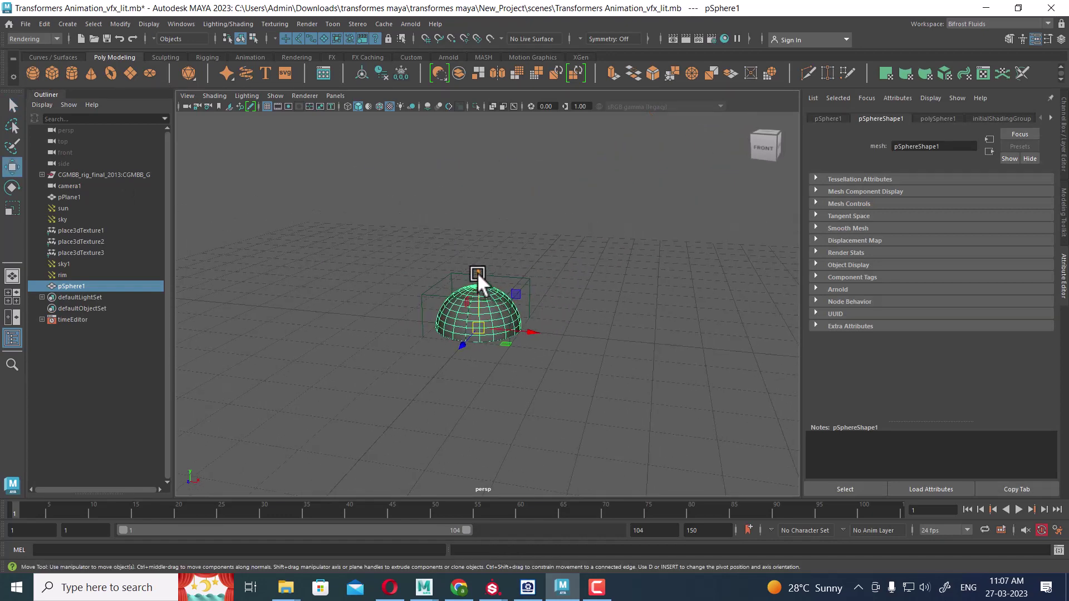
left_click_drag(477, 272, 482, 230)
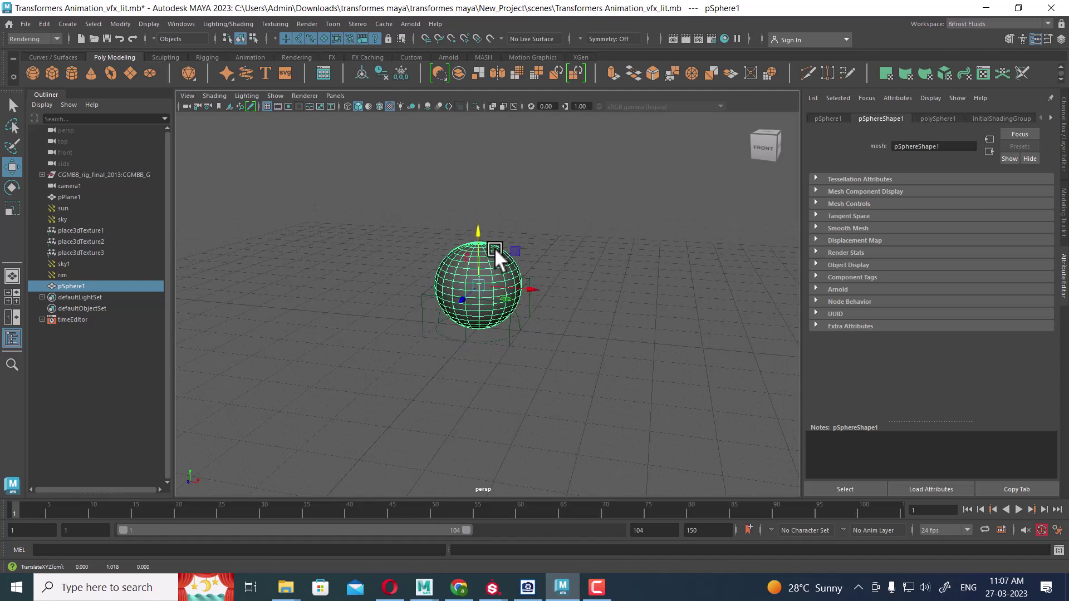
- Try the Rotate, Move and Scale tools on the sphere, ending on Move
key("e")
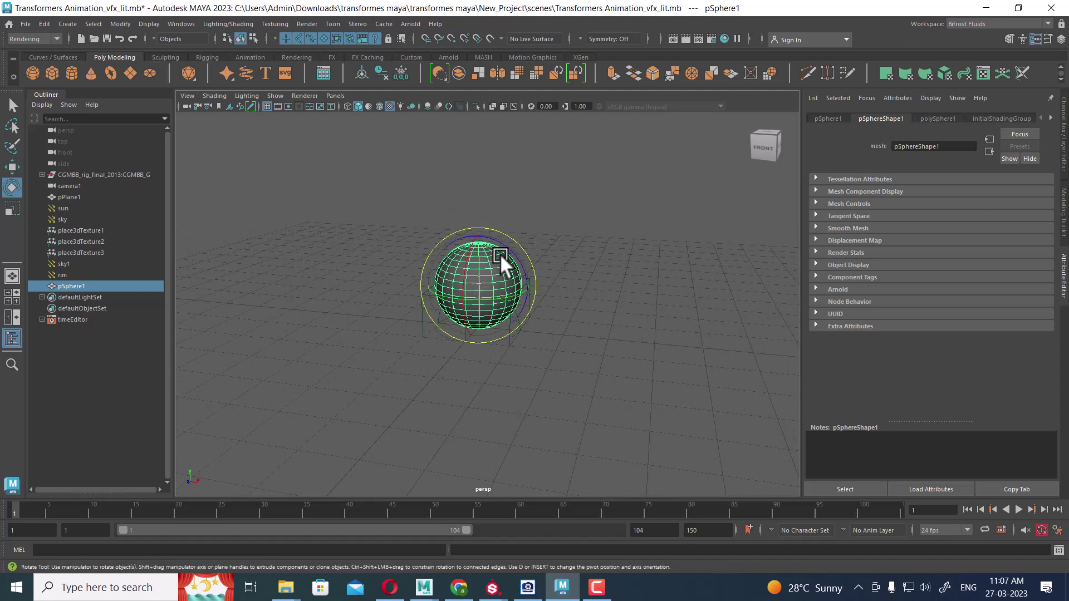
key("w")
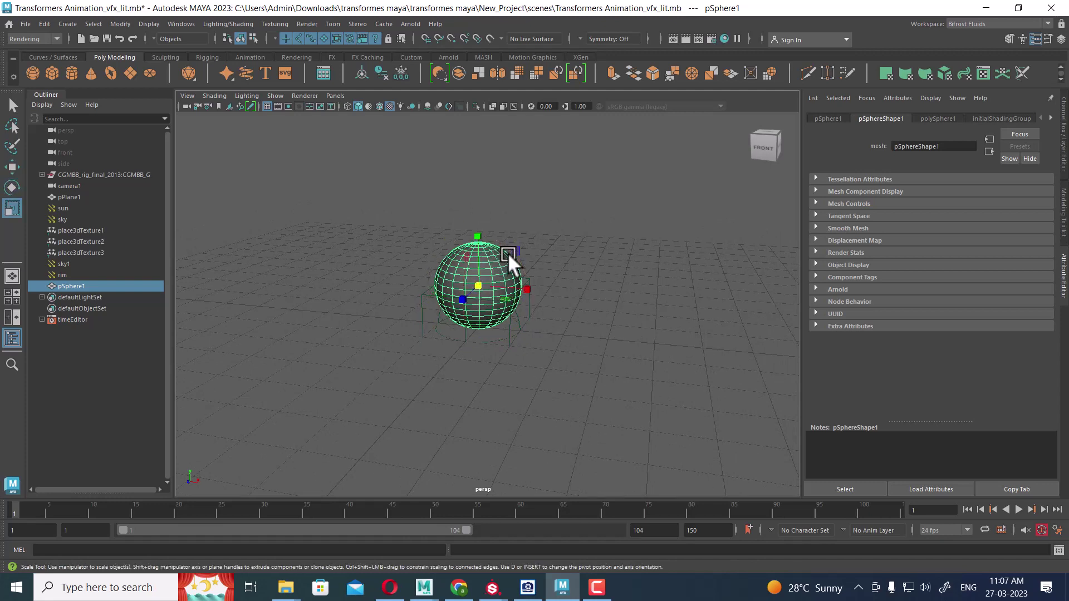
key("r")
key("e")
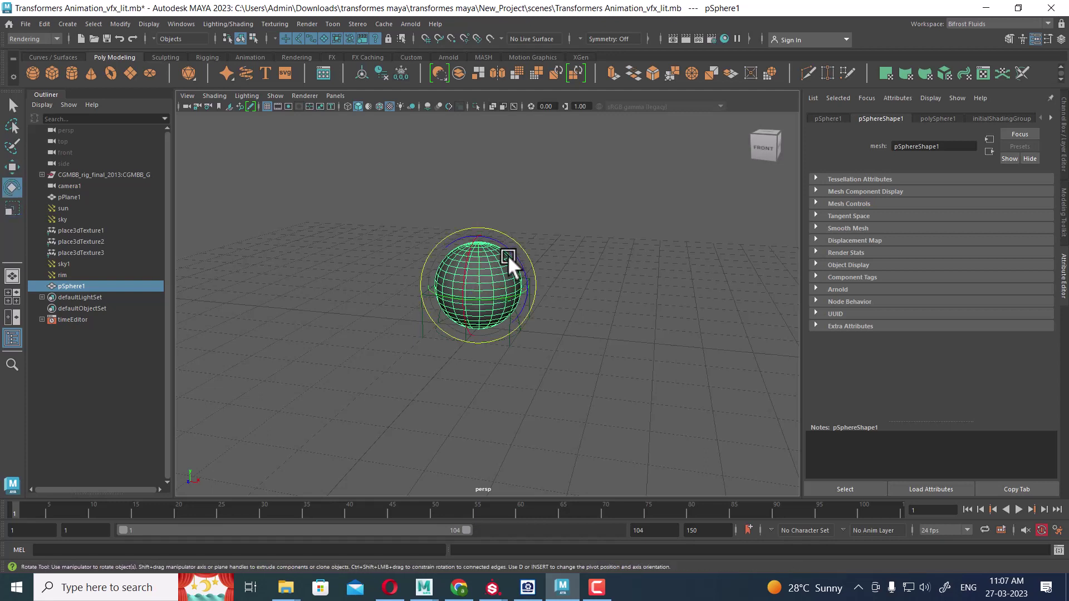
key("w")
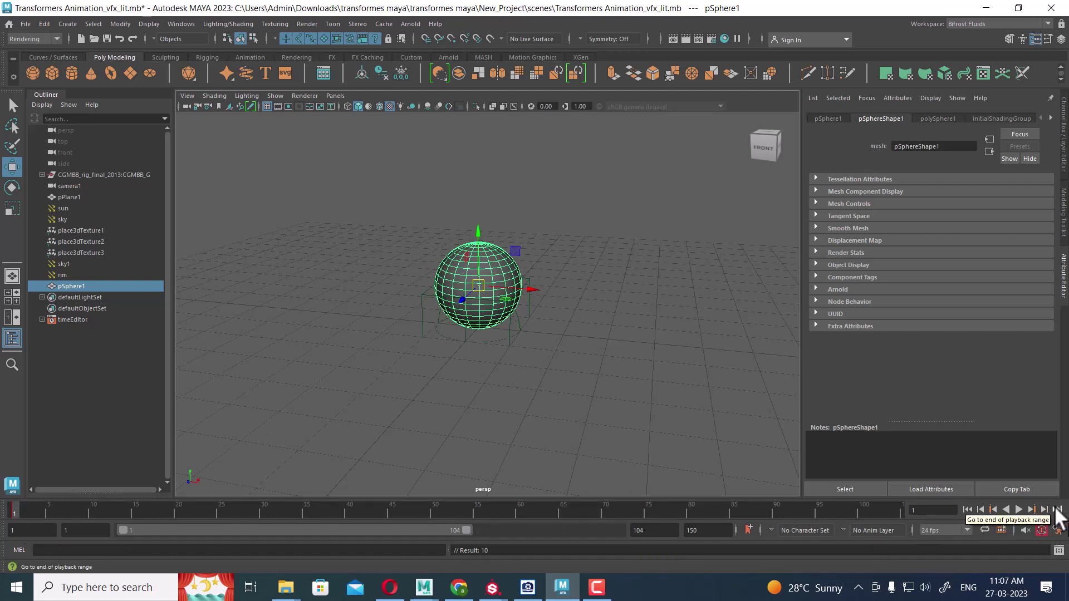
- With Auto Keyframe on, key pSphere1 far right at frame 104
left_click(1056, 508)
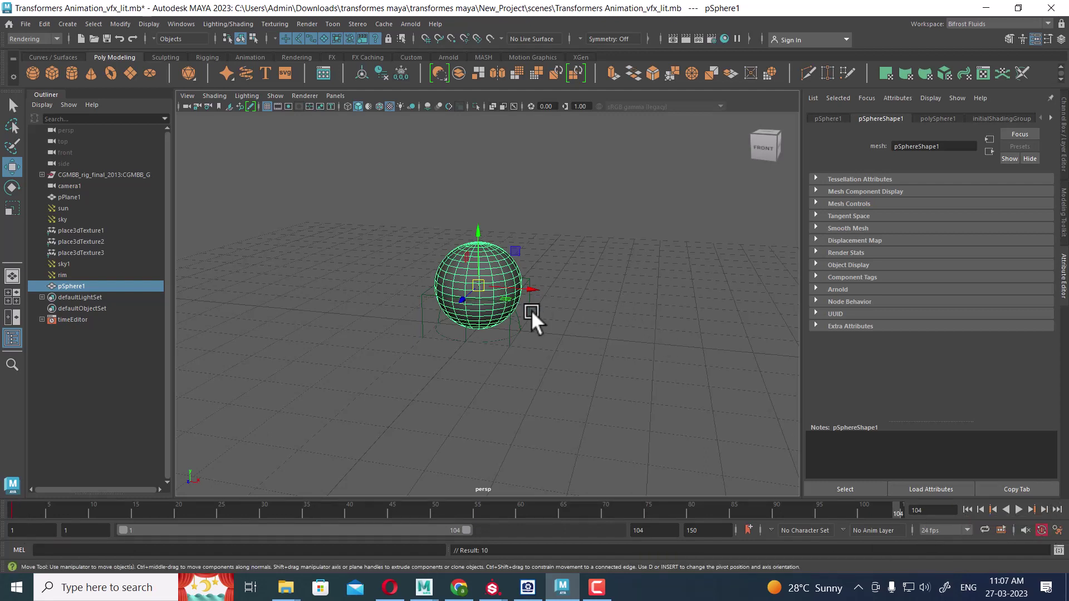
left_click_drag(517, 287, 714, 332)
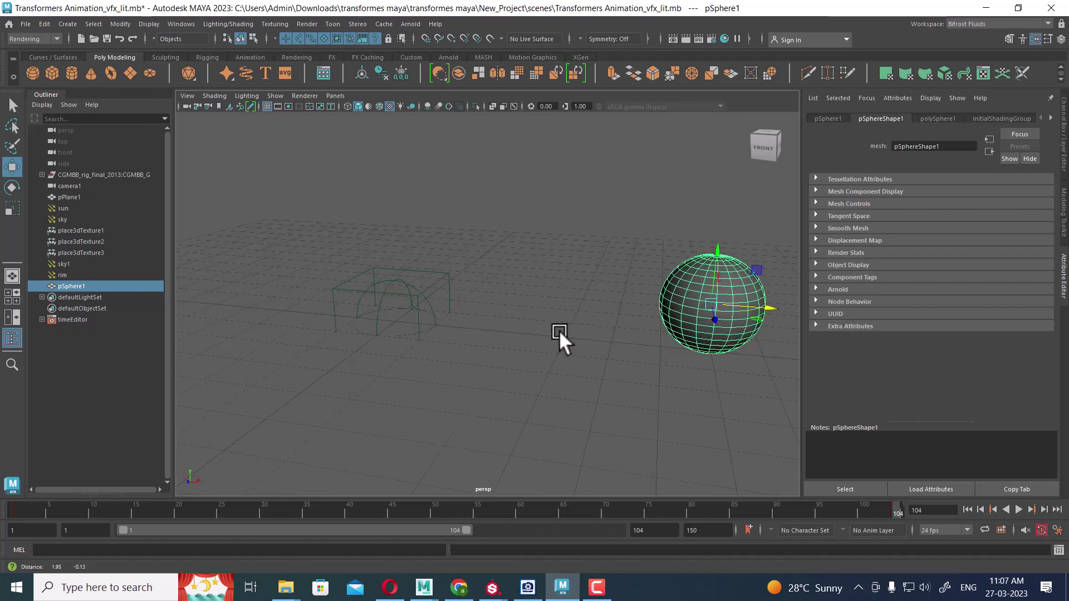
key("ctrl+z")
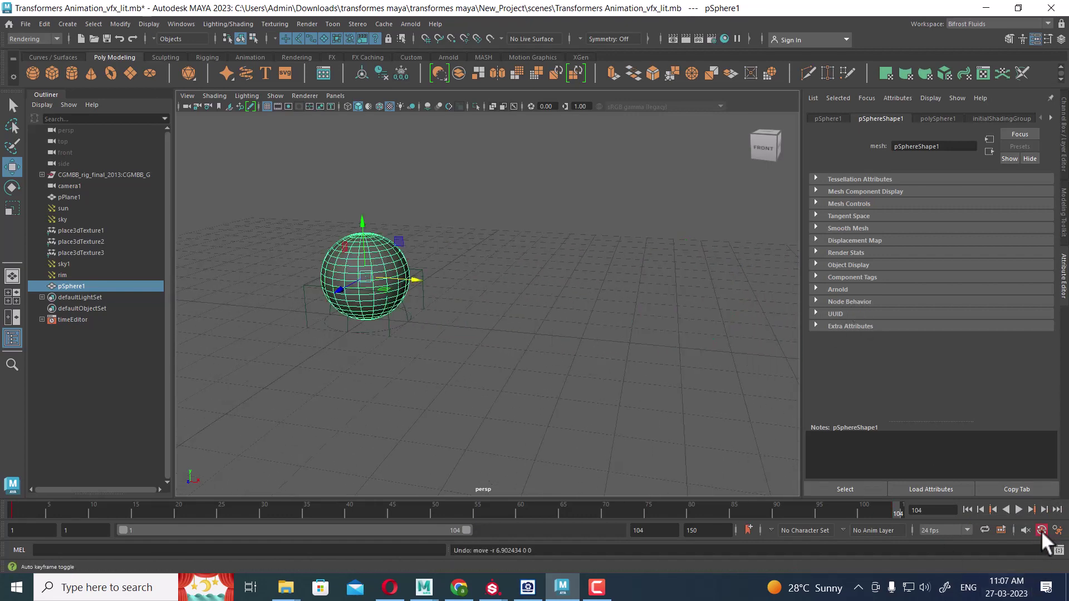
left_click(1041, 530)
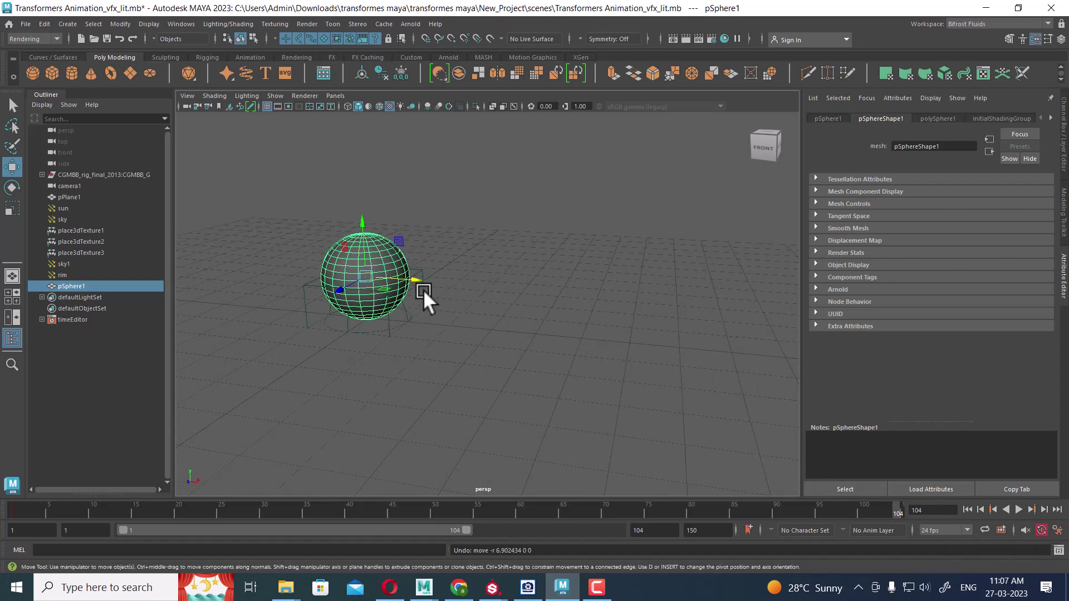
left_click_drag(406, 279, 858, 336)
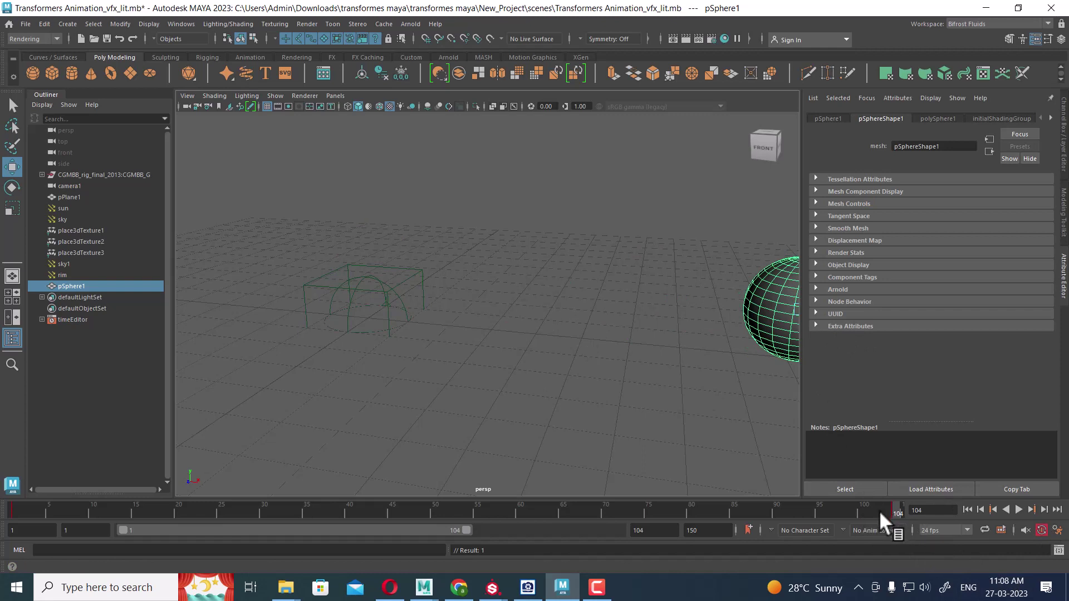
- Scrub between frame 1 and frame 104 to check the sphere's motion
left_click(13, 512)
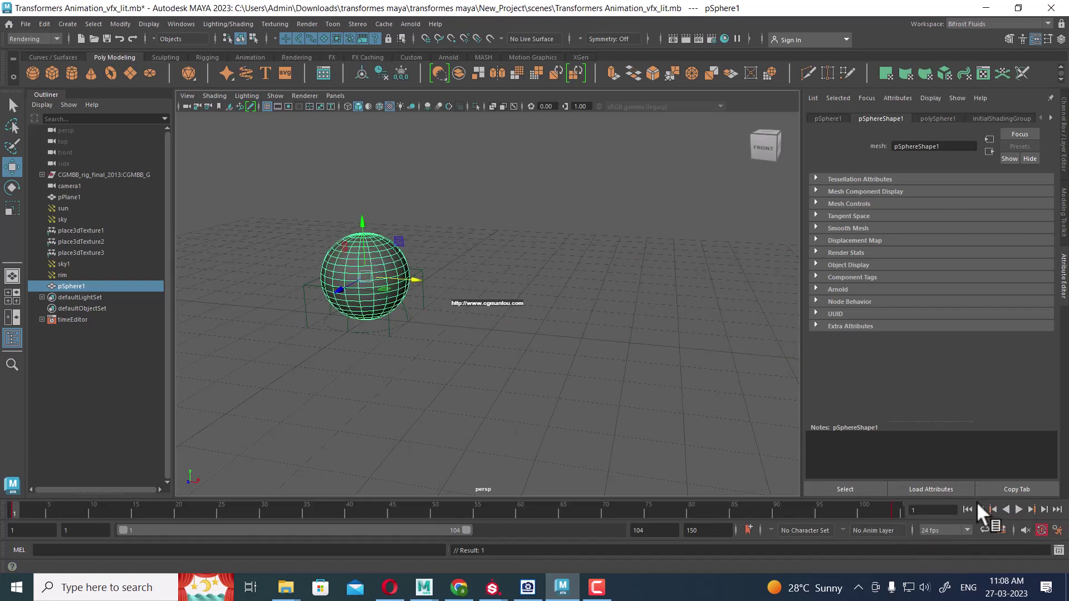
left_click(1056, 509)
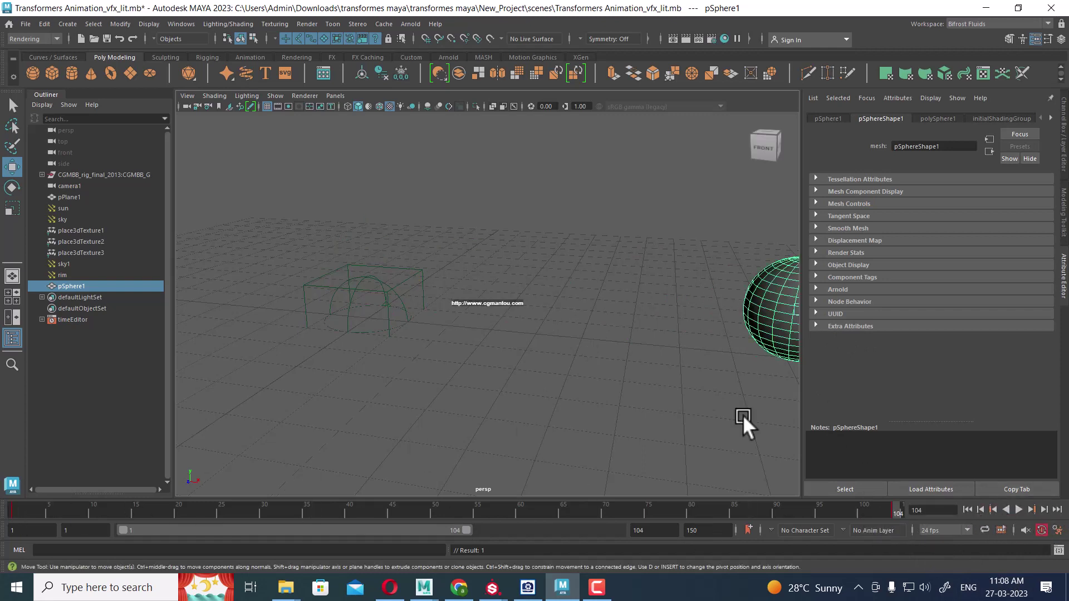
mouse_move(742, 415)
left_mouse_down("alt")
mouse_move(557, 363)
mouse_move(532, 392)
mouse_move(542, 396)
left_mouse_up("alt")
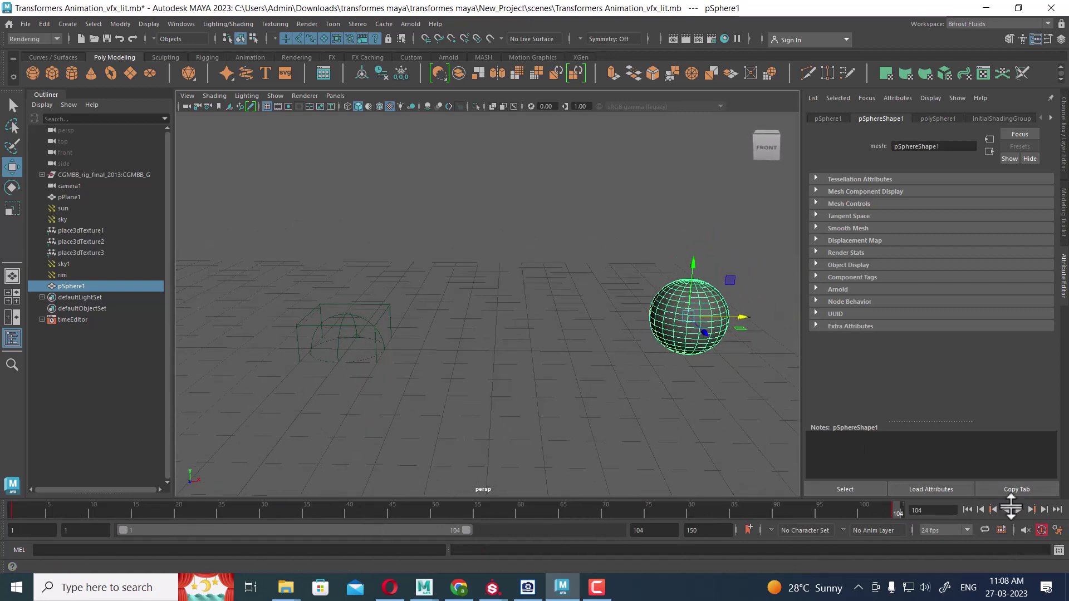
left_click(967, 509)
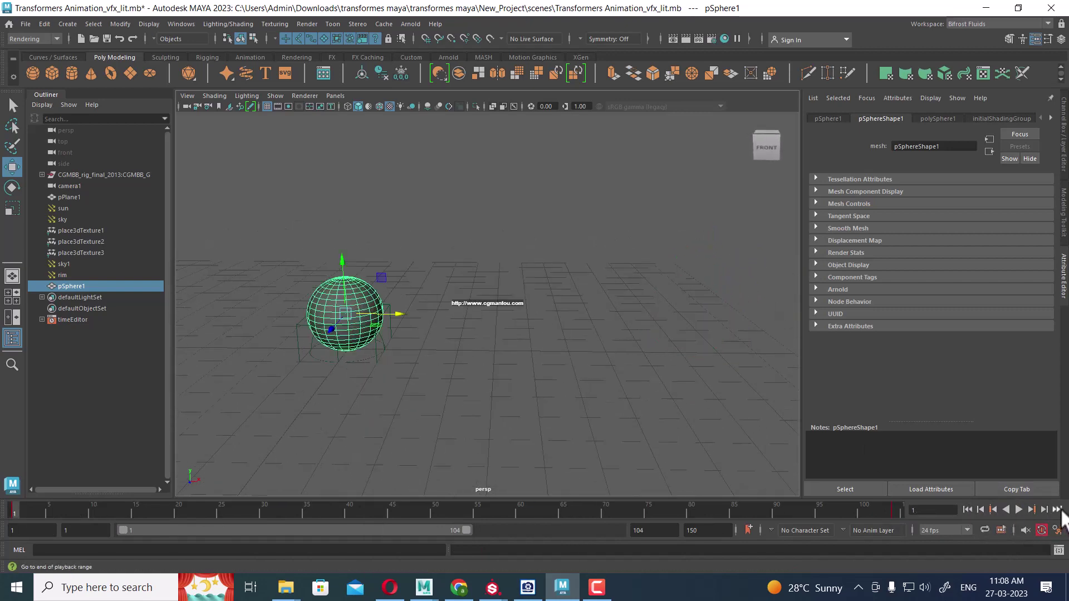
left_click(1056, 509)
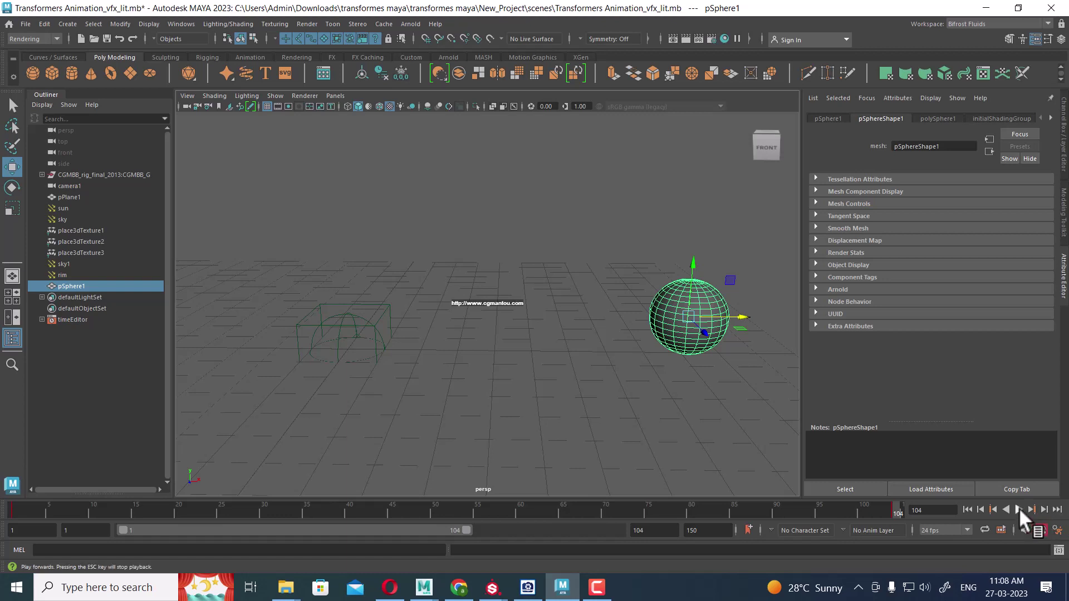
- Play the sphere animation forward from frame 1, then backward
left_click(969, 509)
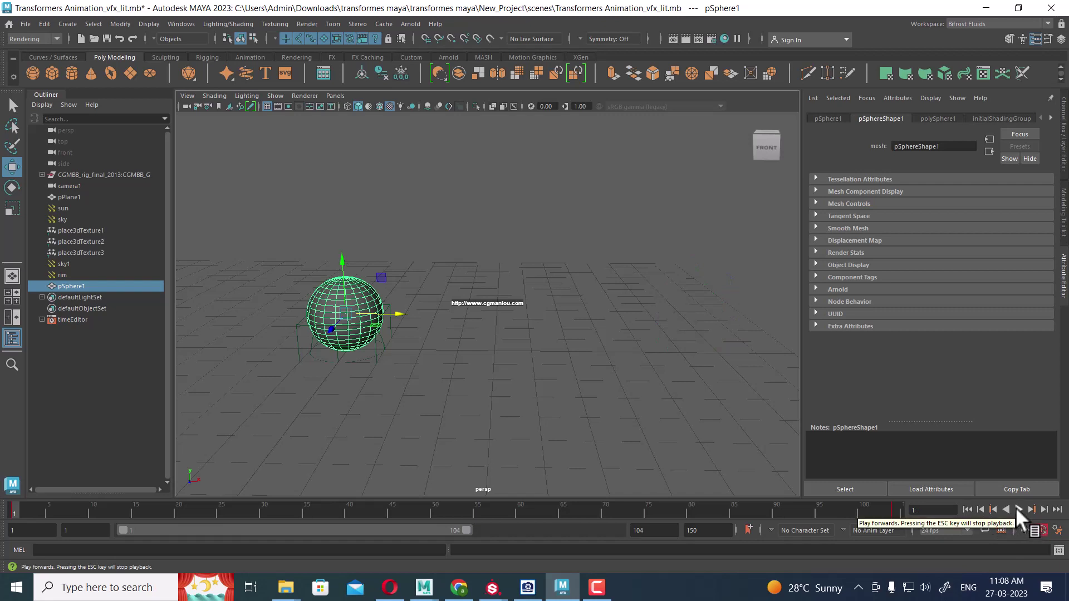
left_click(1018, 509)
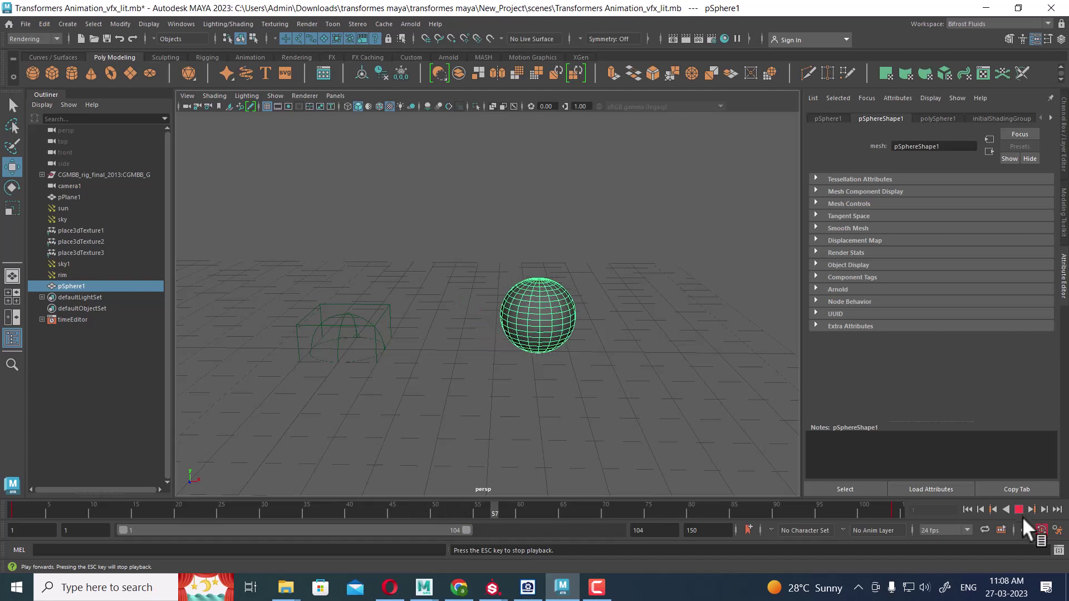
left_click(1019, 509)
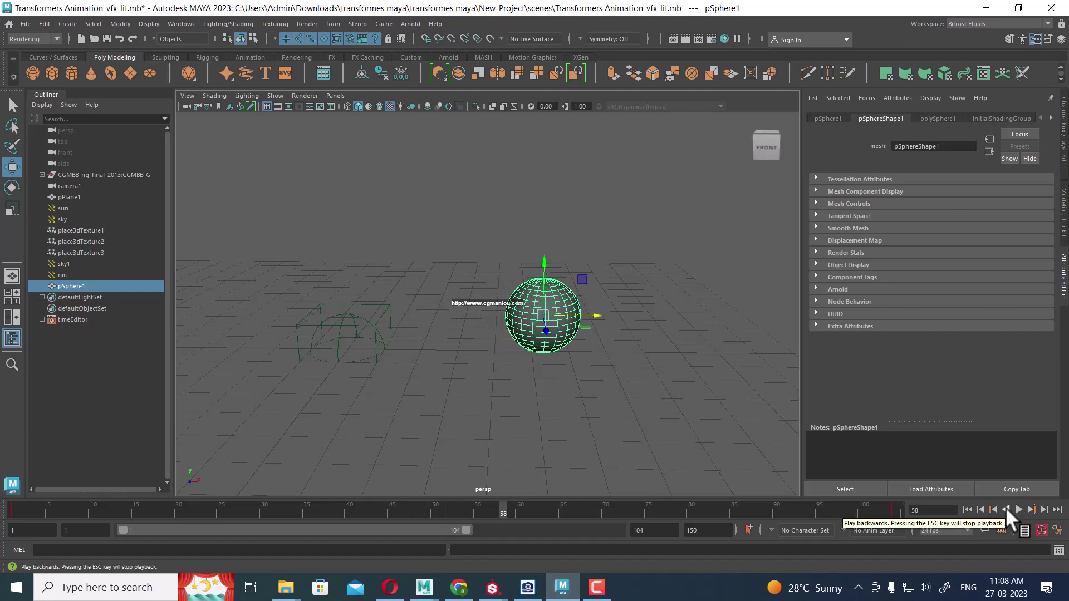
left_click(1006, 508)
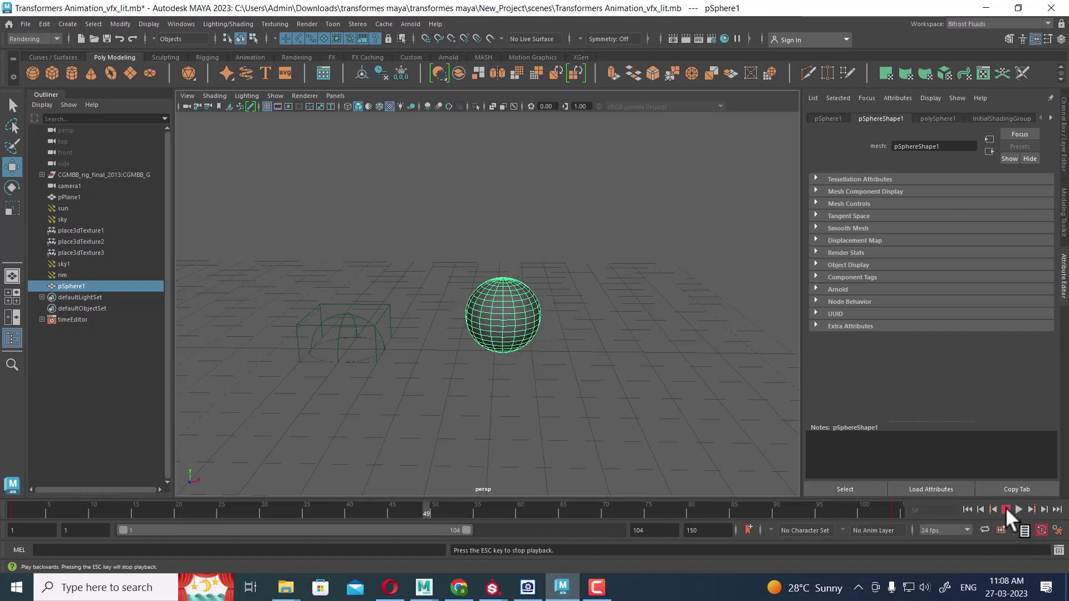
left_click(1006, 509)
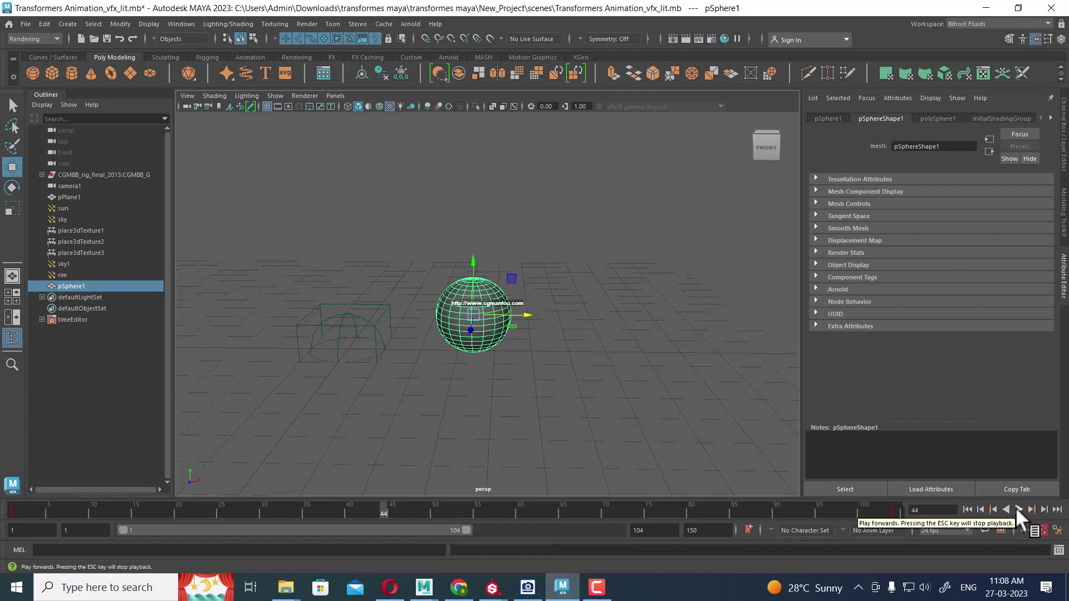
- Key the sphere lifted high above the grid at frame 50
left_click(435, 510)
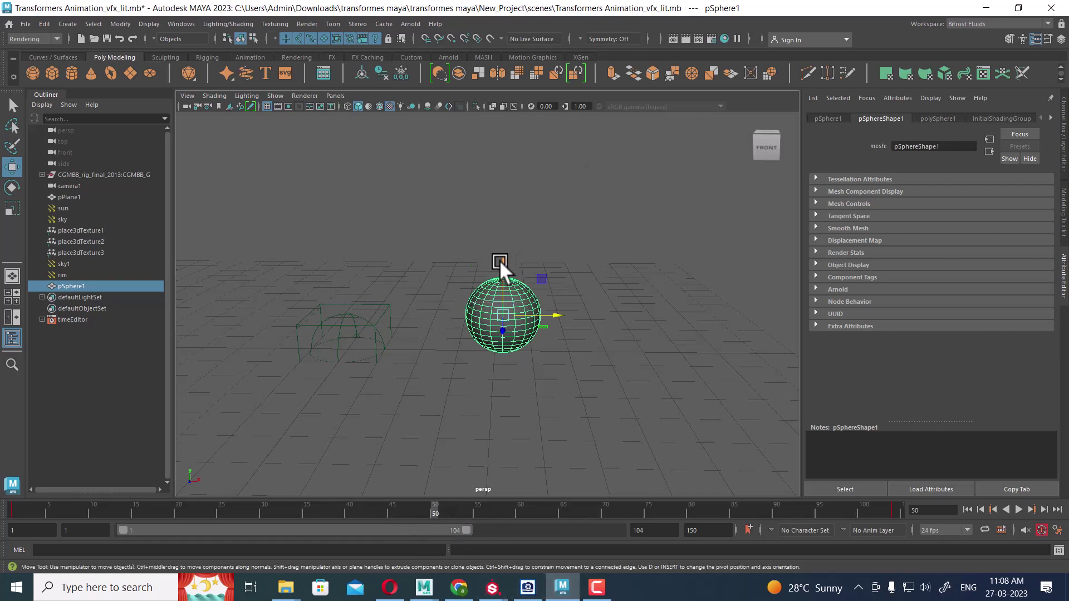
left_click_drag(500, 259, 515, 125)
left_click(969, 508)
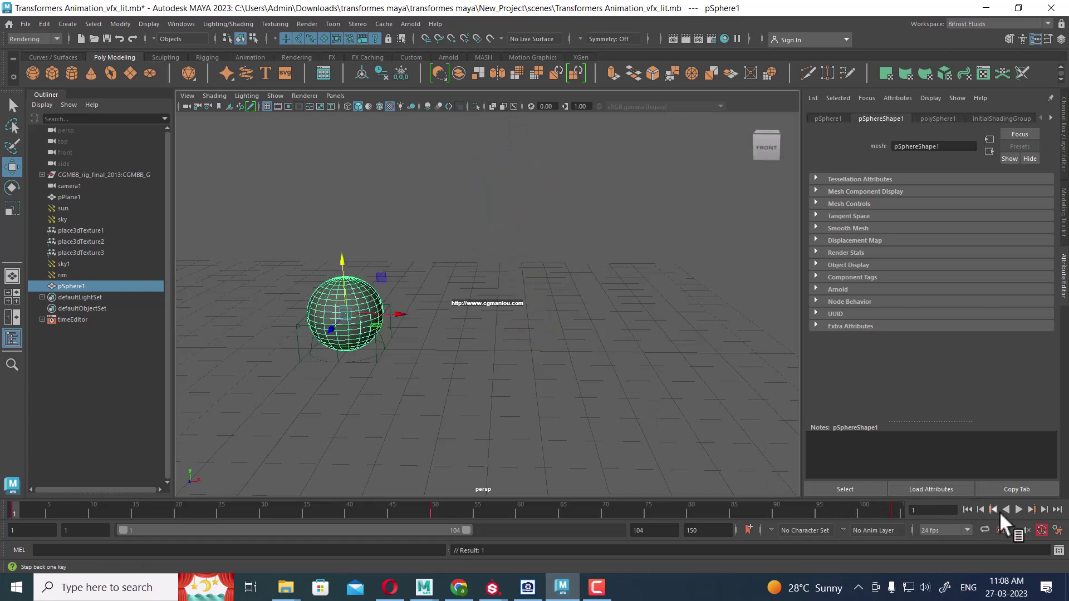
- Play the arc animation, then lower the sphere toward the grid at frame 104
left_click(1018, 508)
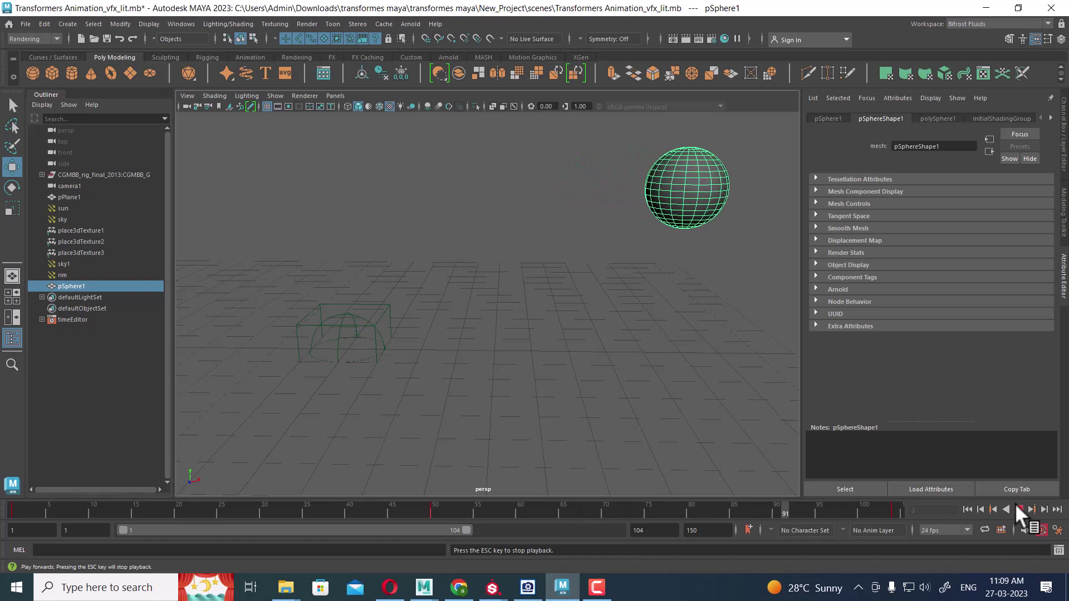
left_click(1018, 509)
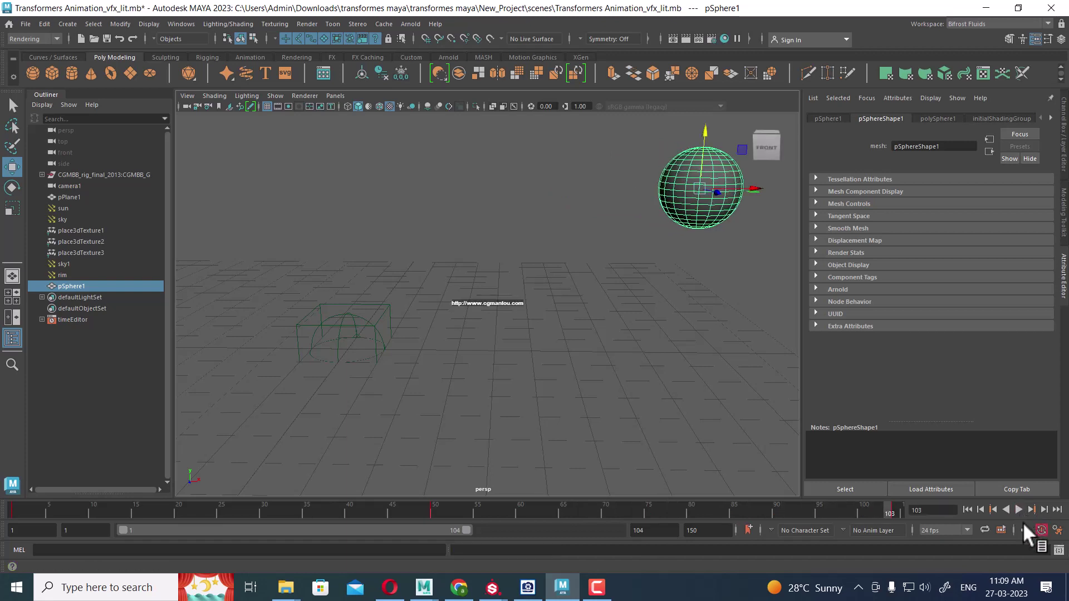
left_click(1056, 509)
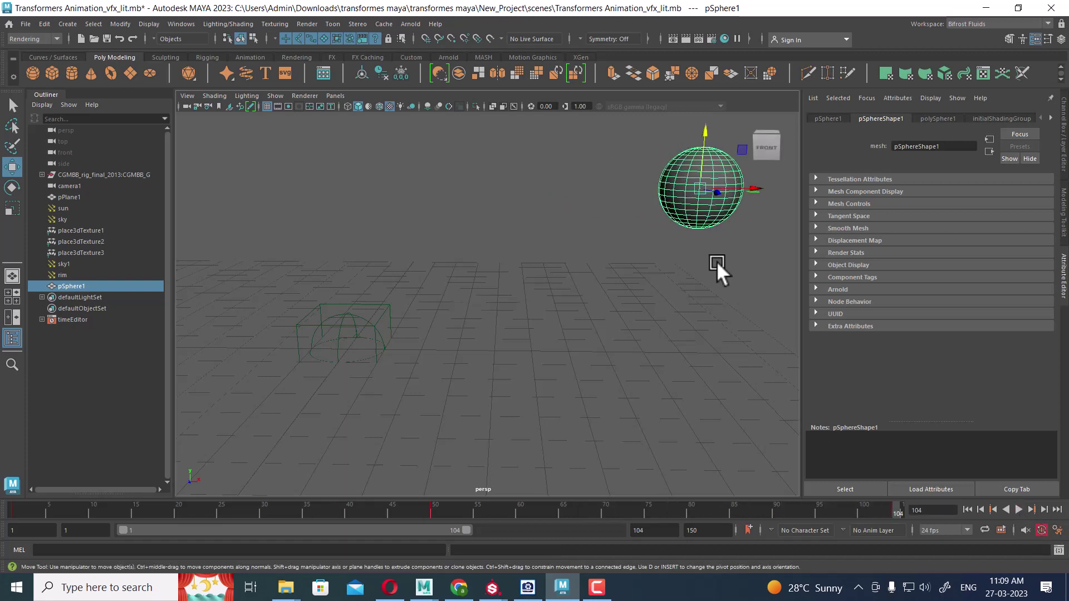
left_click_drag(706, 133, 707, 264)
left_click(969, 508)
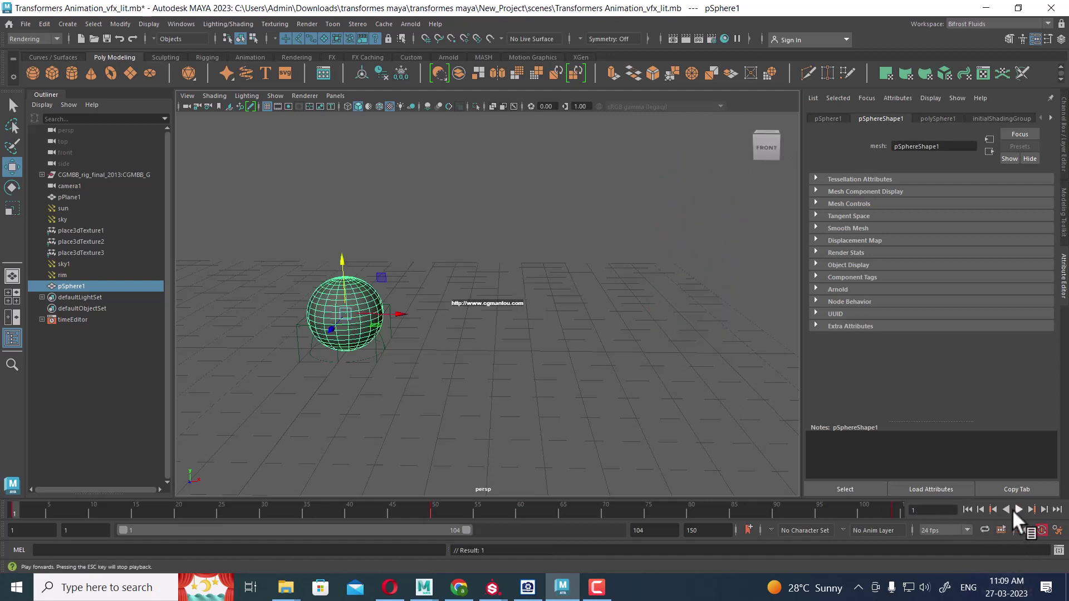
left_click(1018, 508)
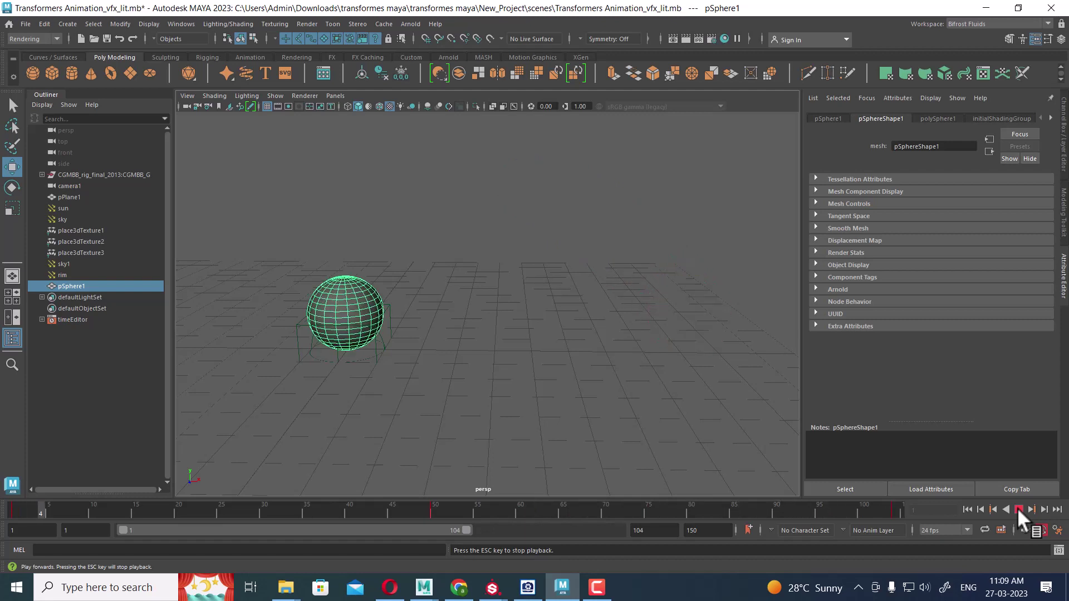
key("Escape")
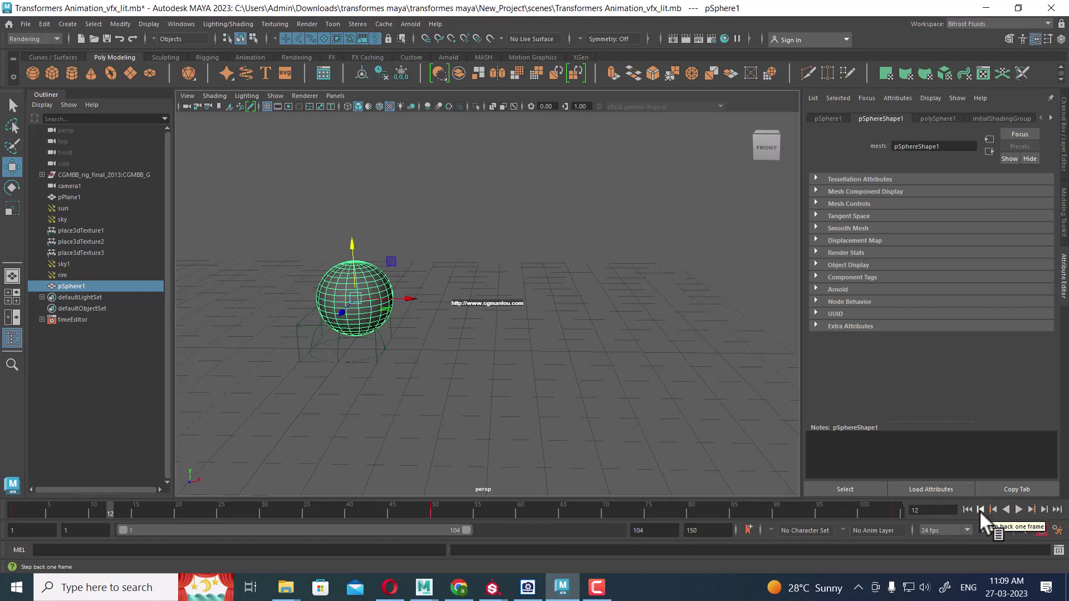
left_click(980, 510)
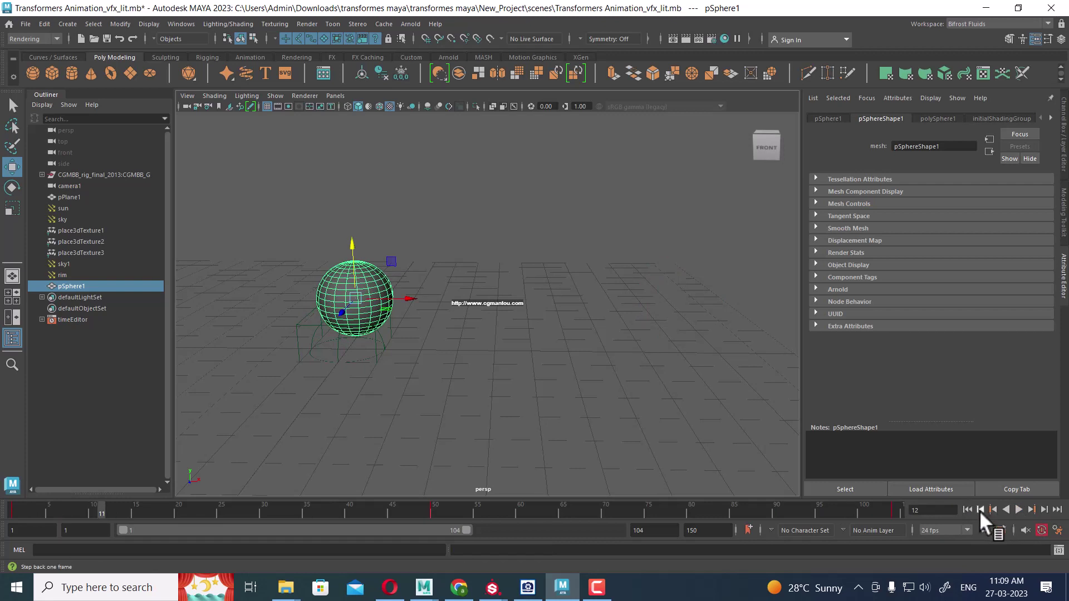
left_click(1043, 508)
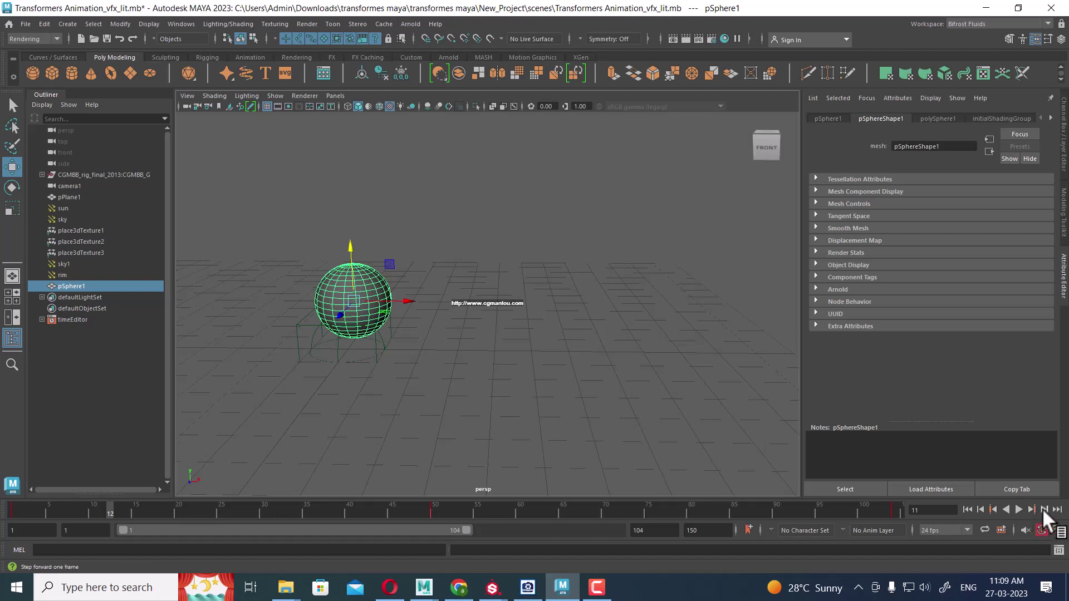
left_click(981, 509)
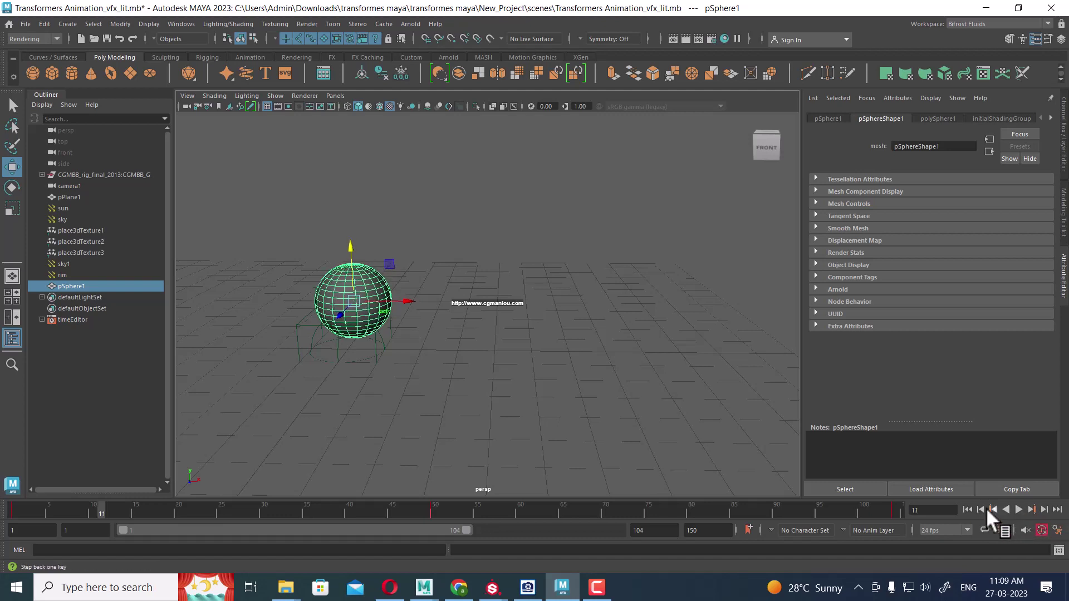
left_click(1043, 508)
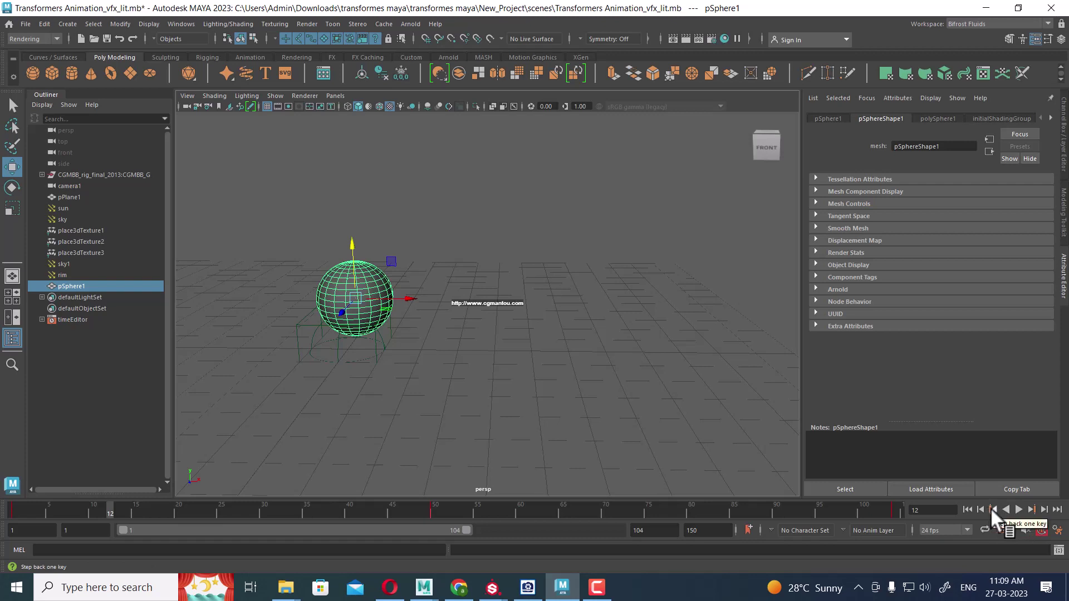
left_click(990, 508)
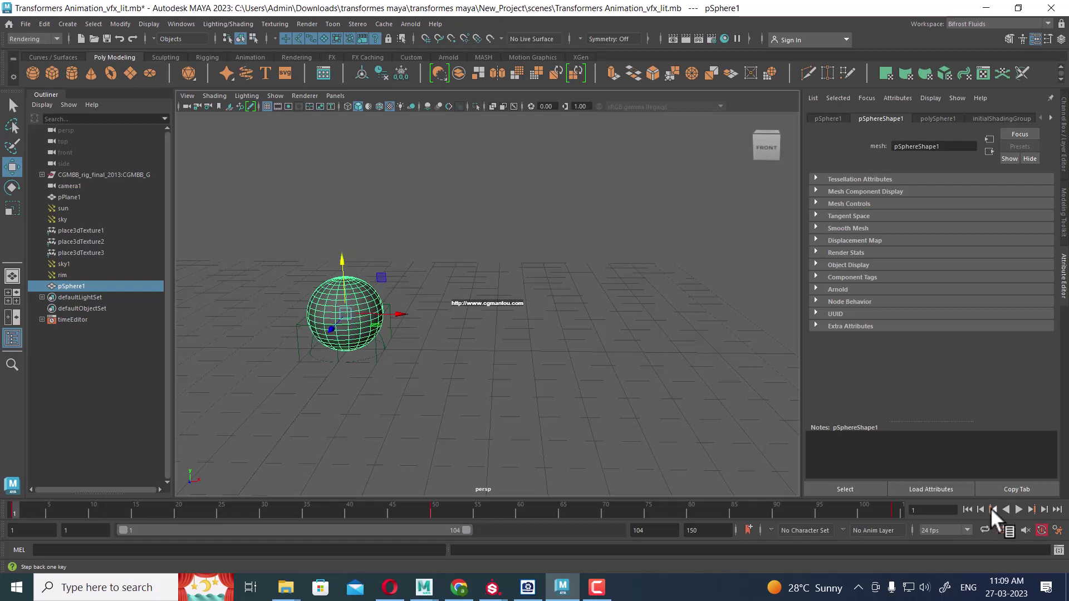
left_click(1032, 508)
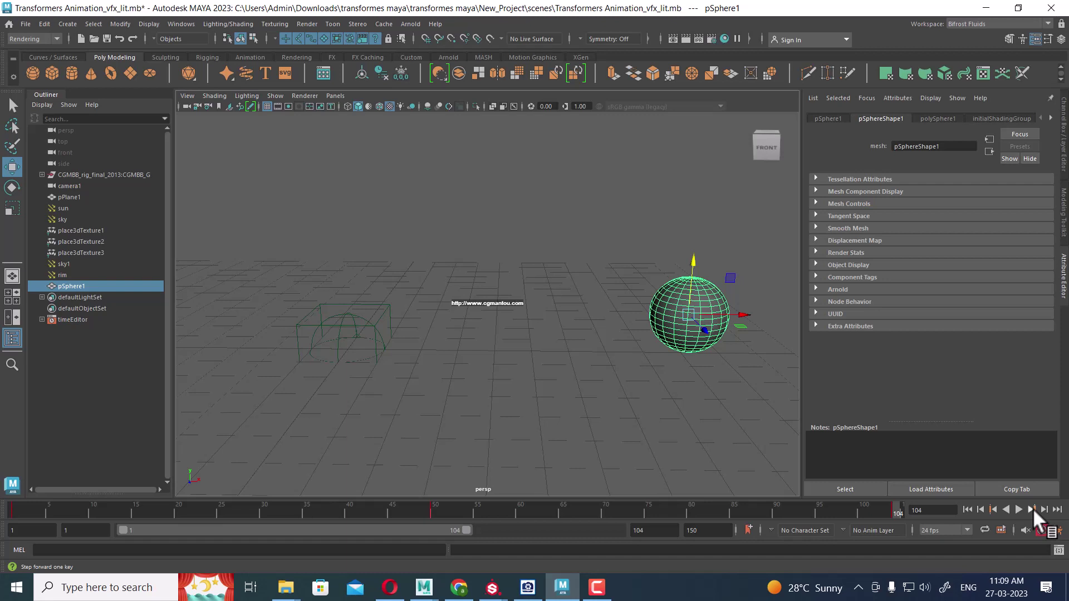
left_click(992, 507)
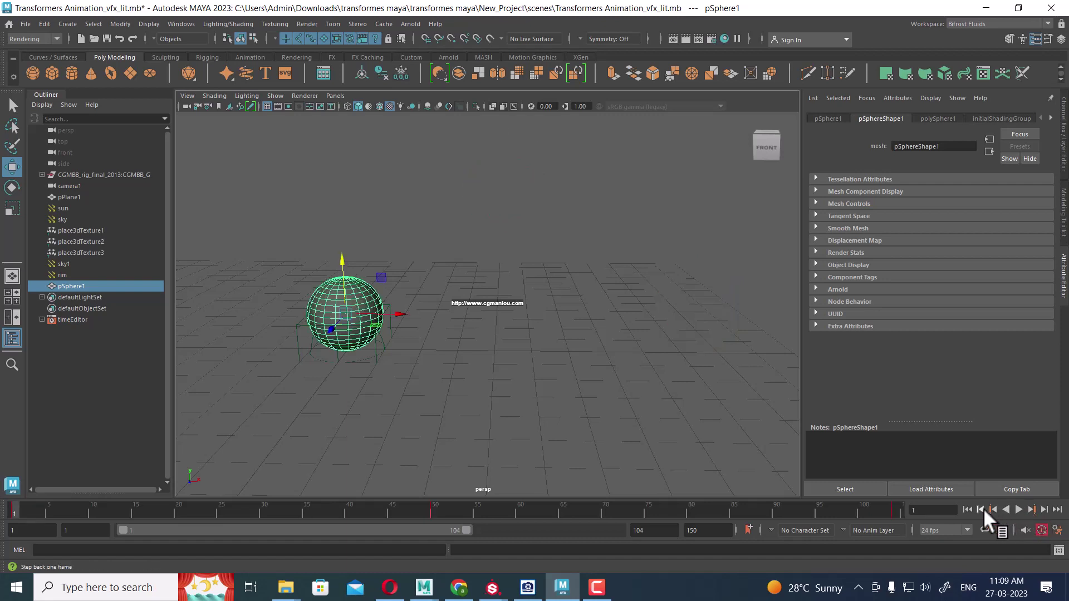
left_click(1057, 510)
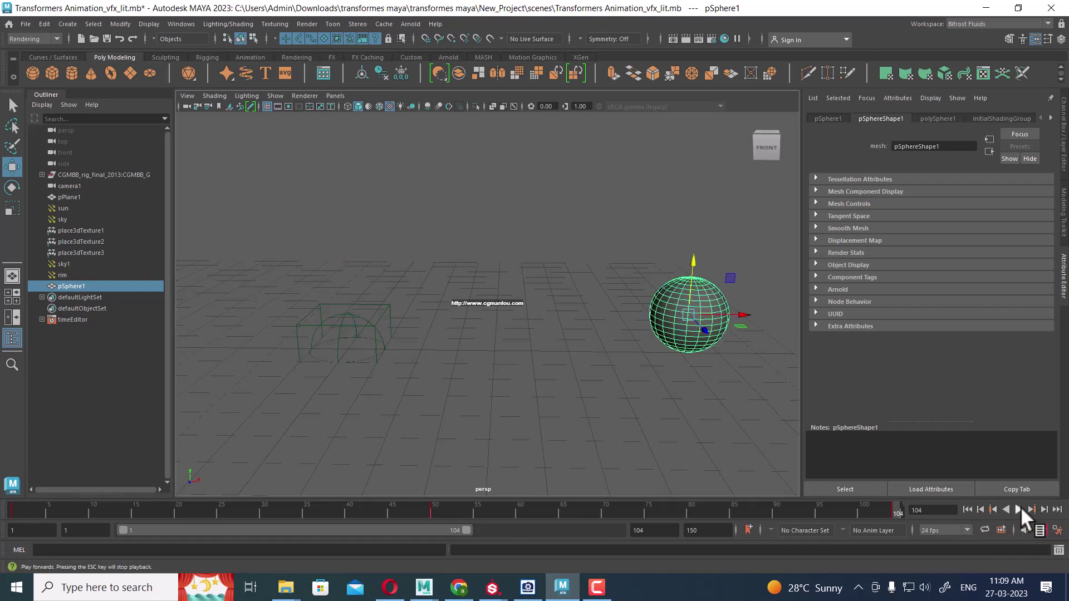
left_click(1043, 510)
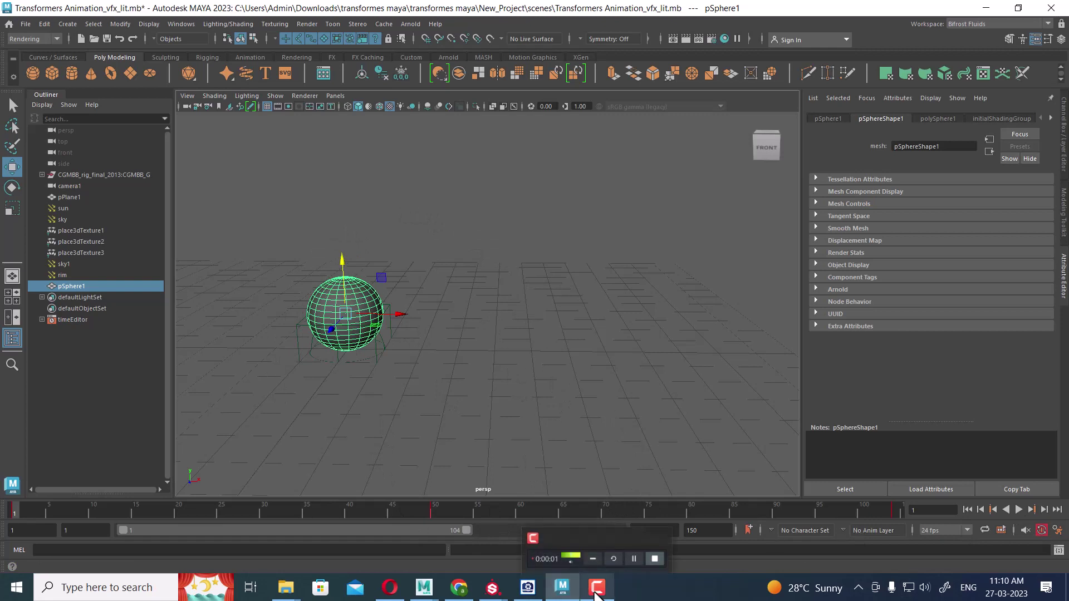
left_click(390, 587)
left_click(440, 486)
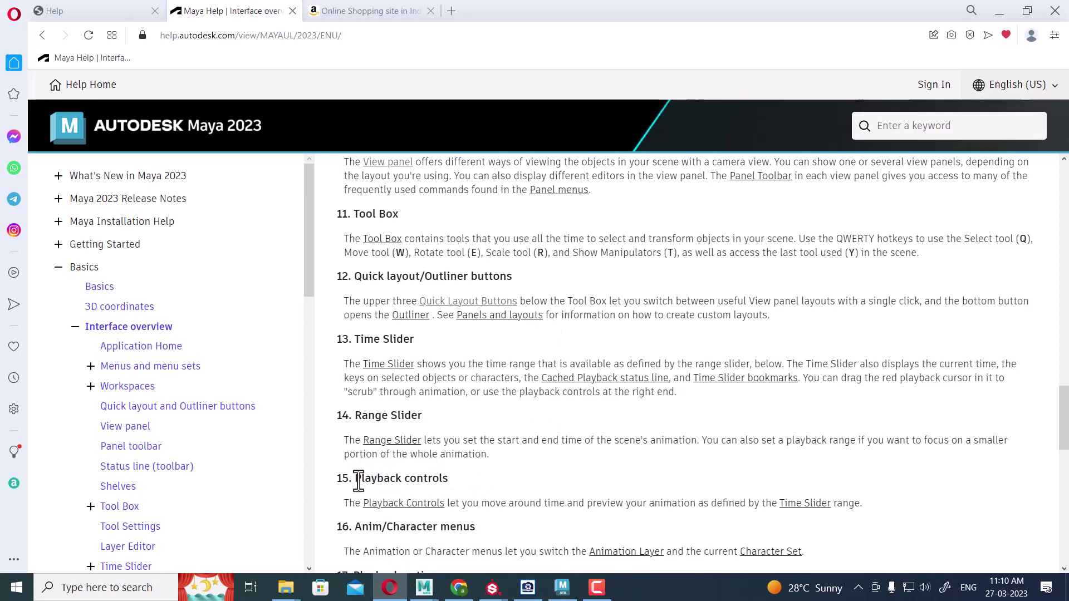
left_click_drag(357, 480, 471, 484)
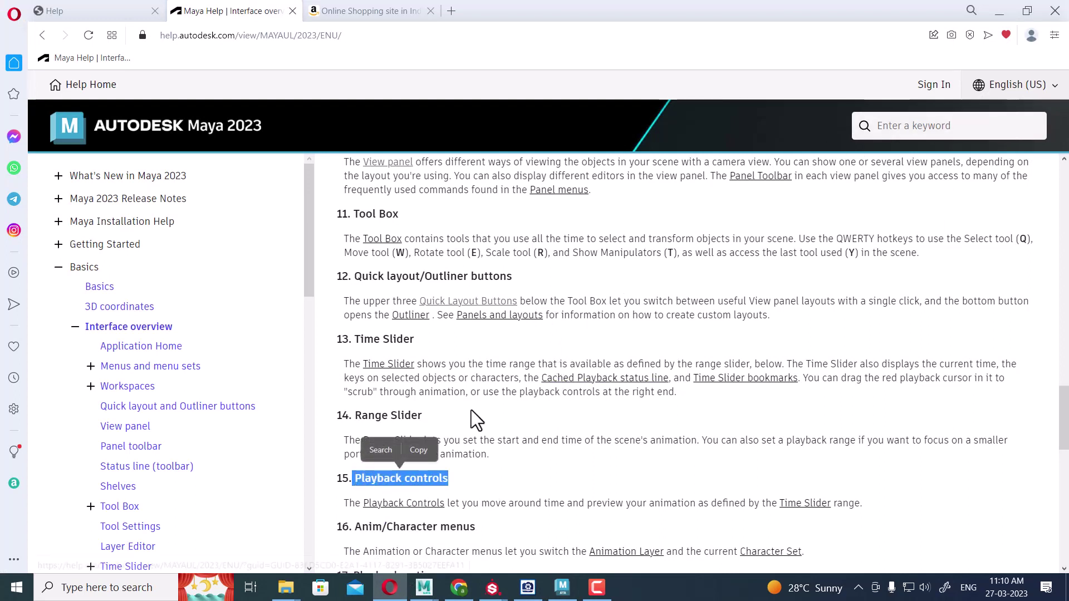
left_click_drag(355, 416, 423, 416)
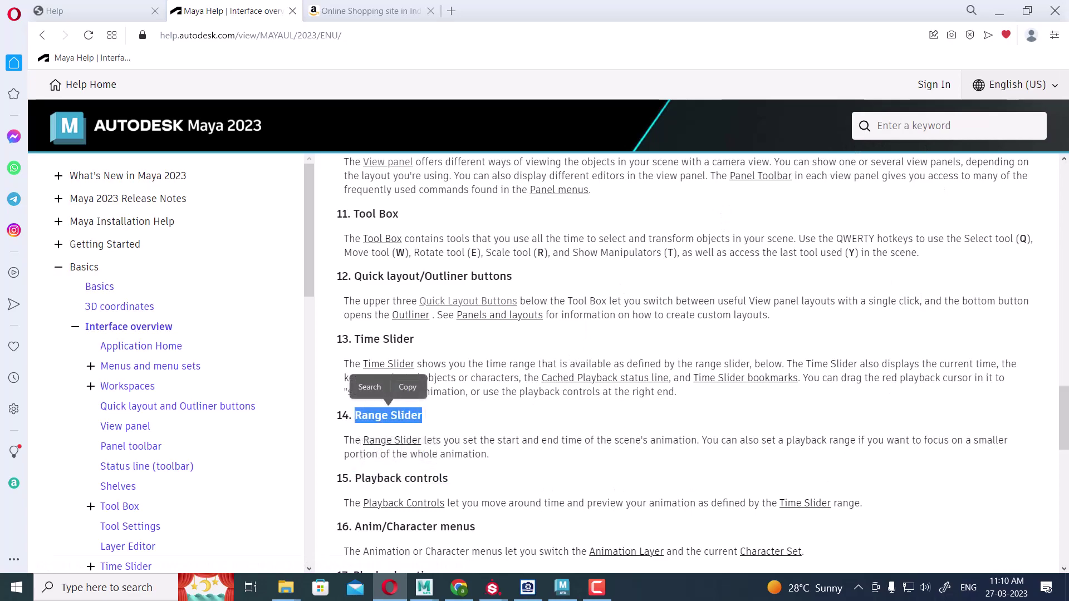
left_click(1000, 12)
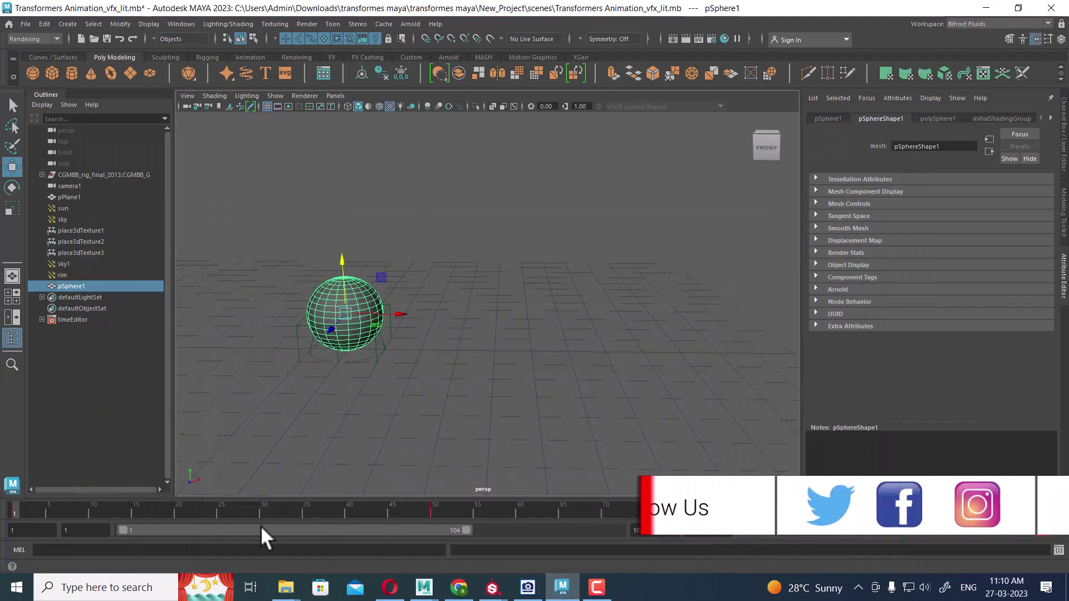
- Extend the range to frame 150 and key the sphere high at top right there
left_click_drag(465, 530, 648, 535)
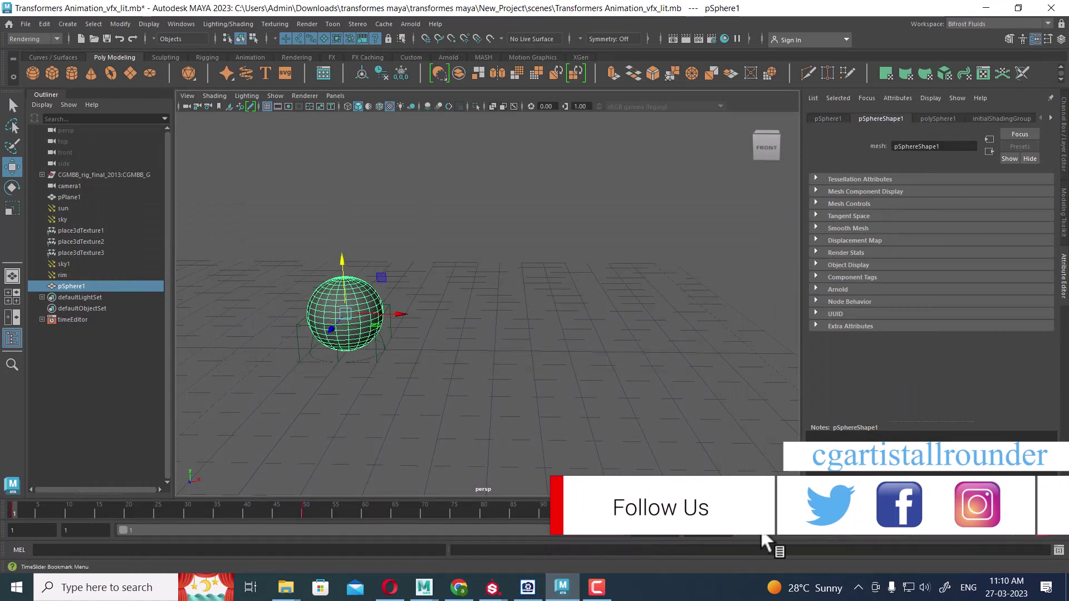
left_click(1056, 509)
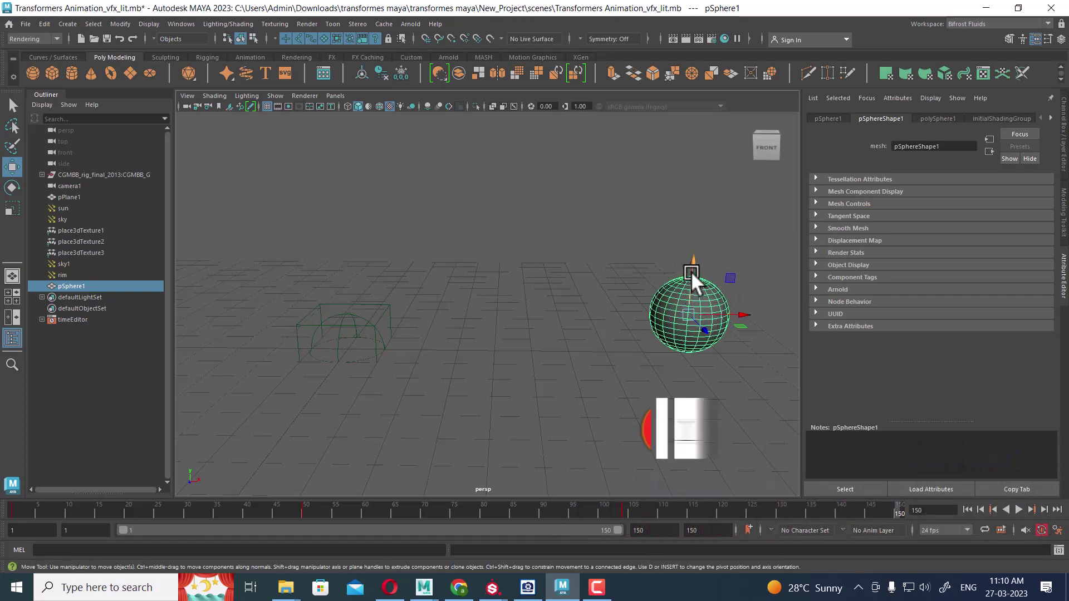
left_click_drag(690, 281, 733, 105)
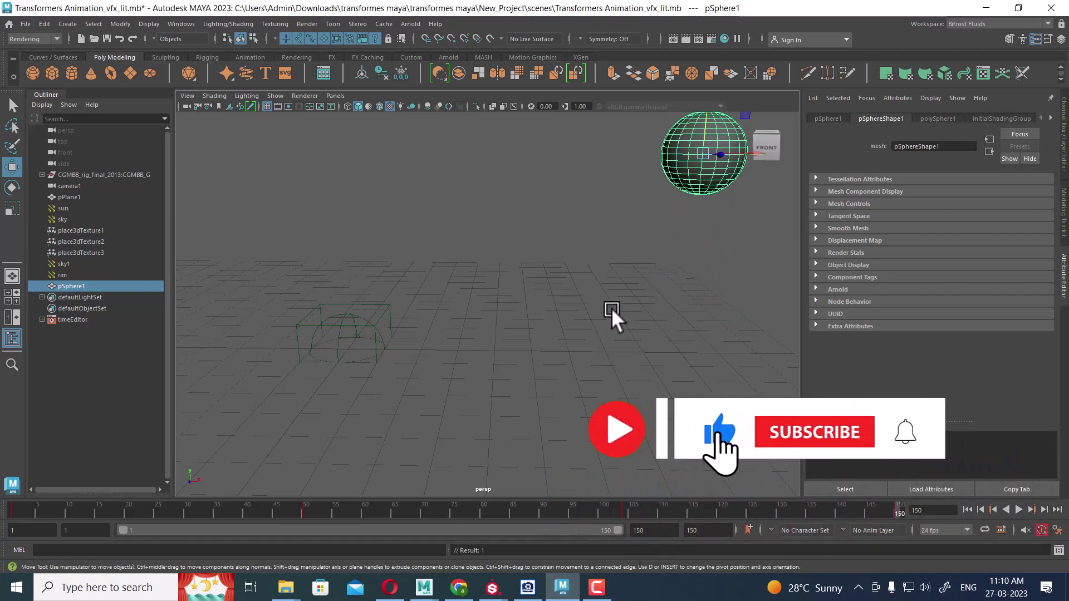
left_click_drag(663, 197, 744, 194)
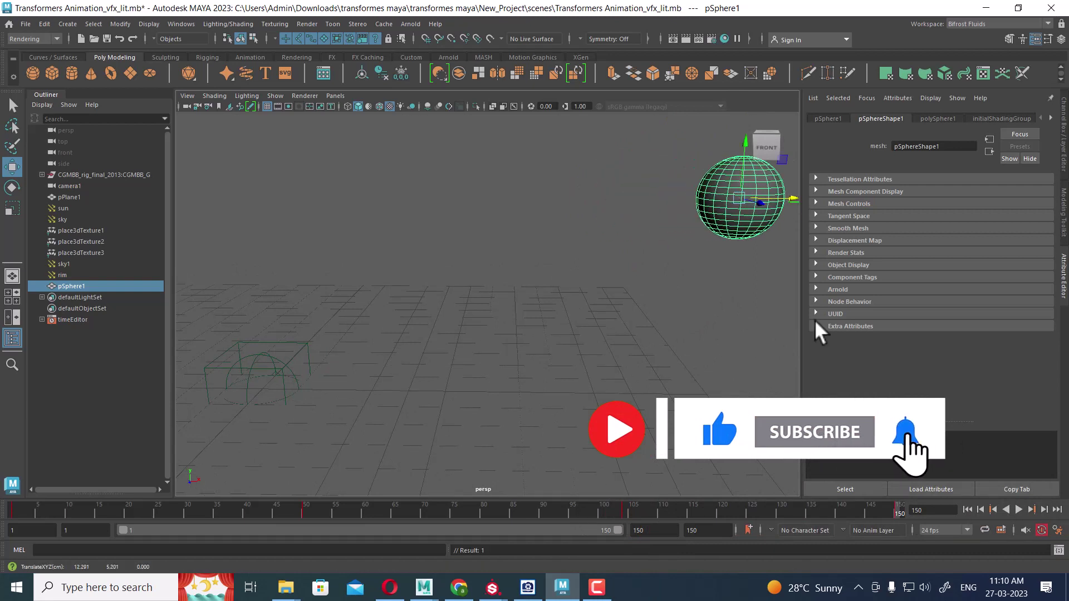
- Play the animation from frame 1 and stop it at frame 55
left_click(967, 509)
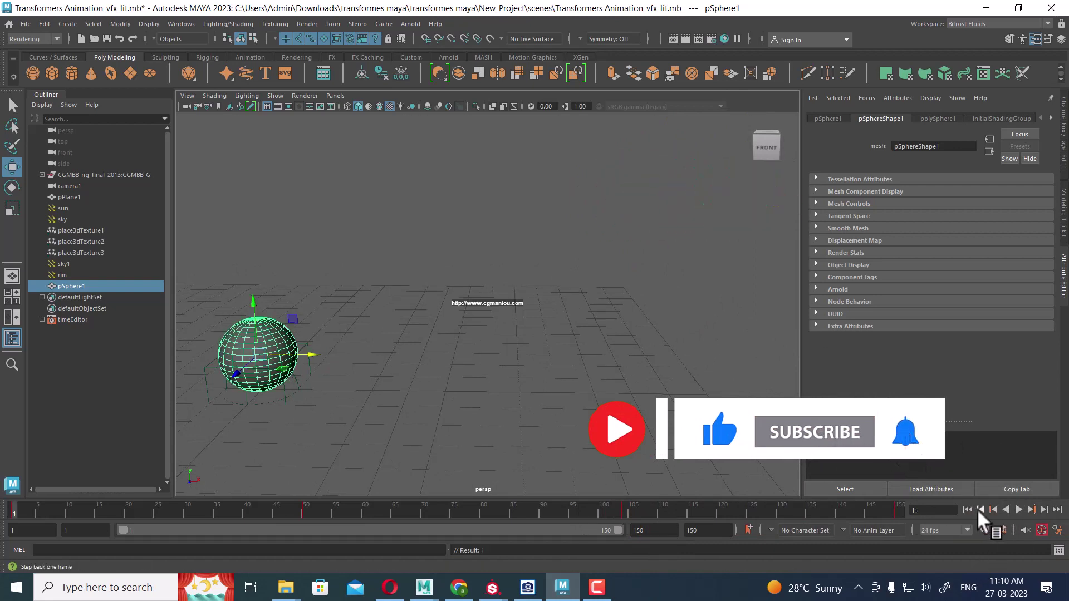
left_click(1019, 509)
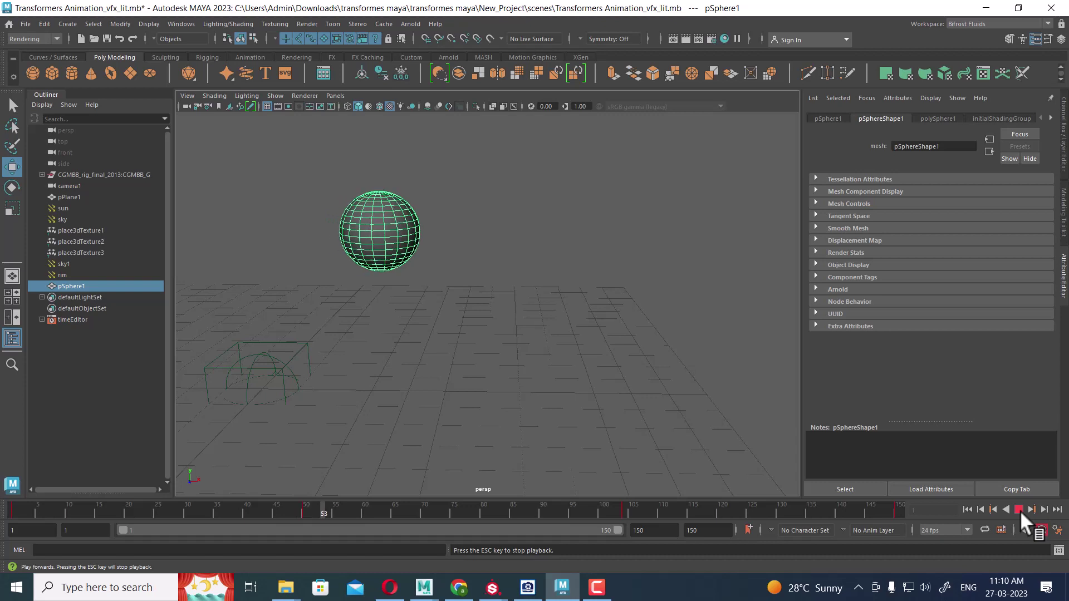
left_click(1019, 510)
- Set playback speed to Real-time and replay the animation from the start
right_click(566, 510)
mouse_move(603, 417)
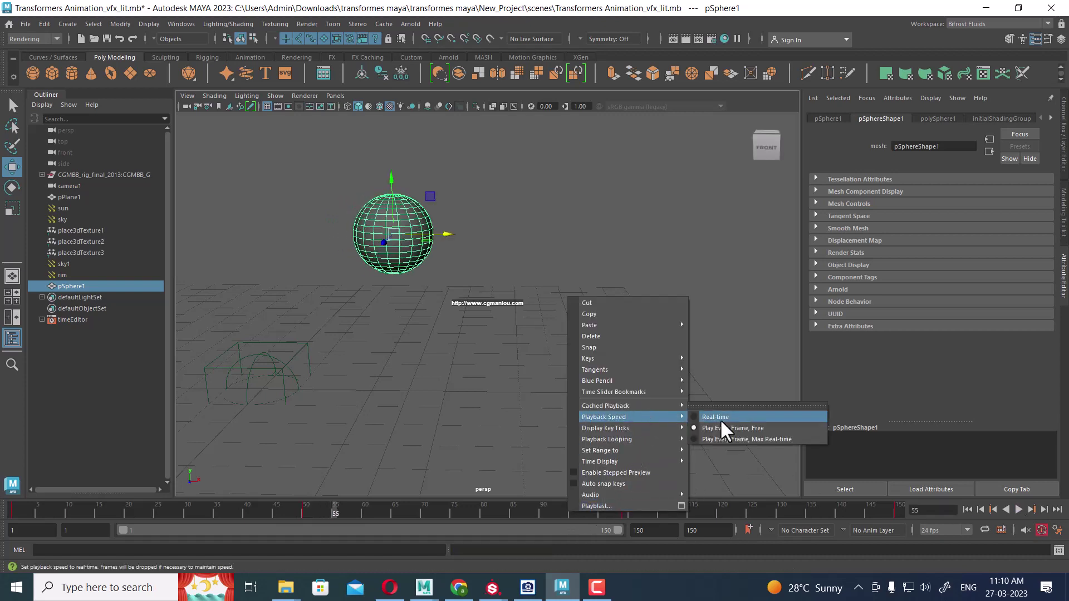
left_click(737, 417)
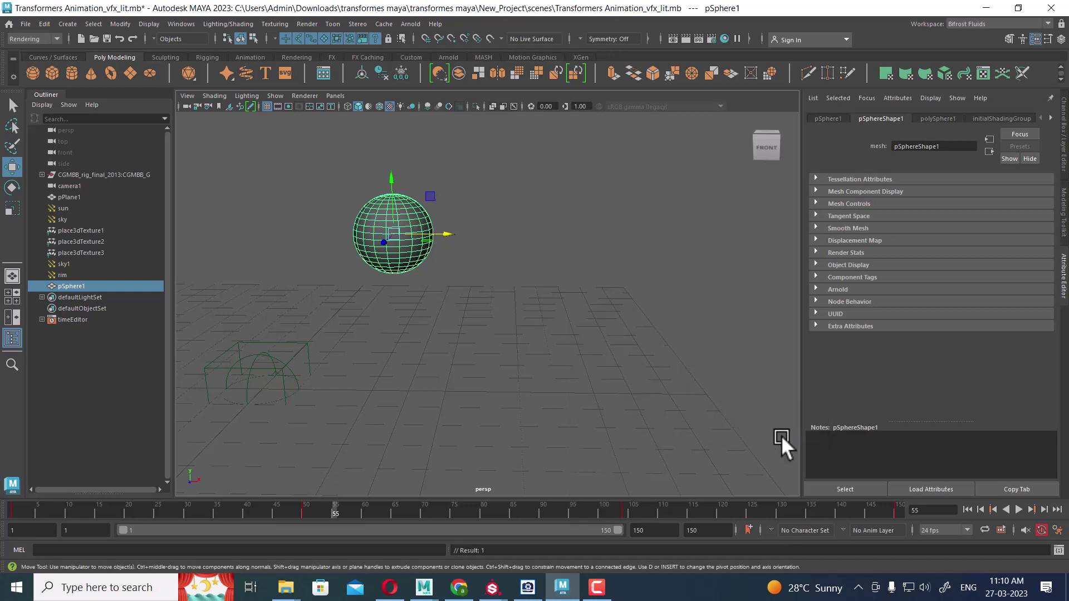
left_click(967, 509)
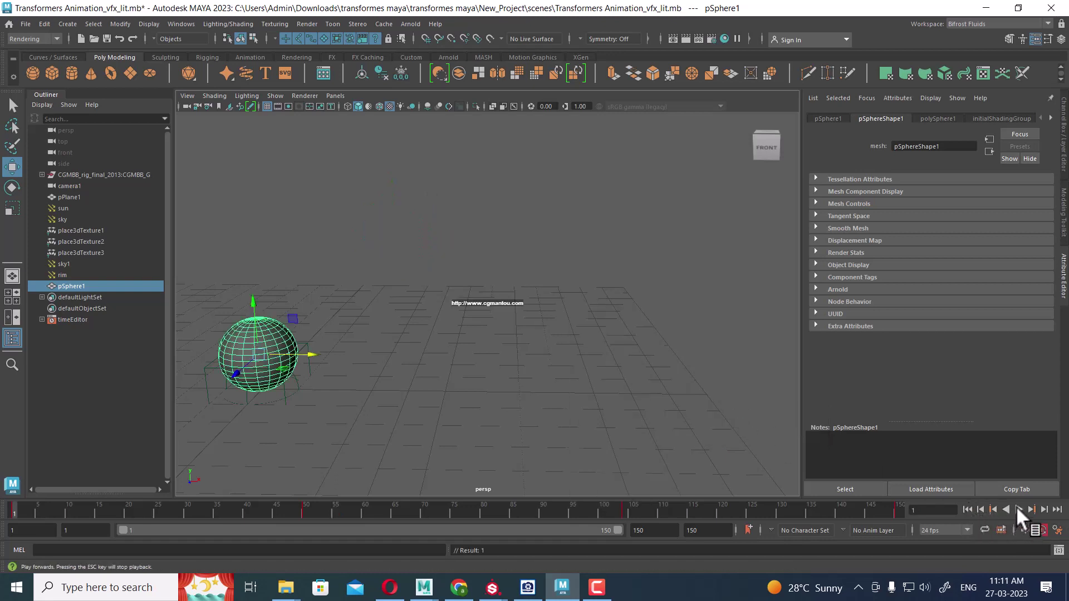
left_click(1018, 509)
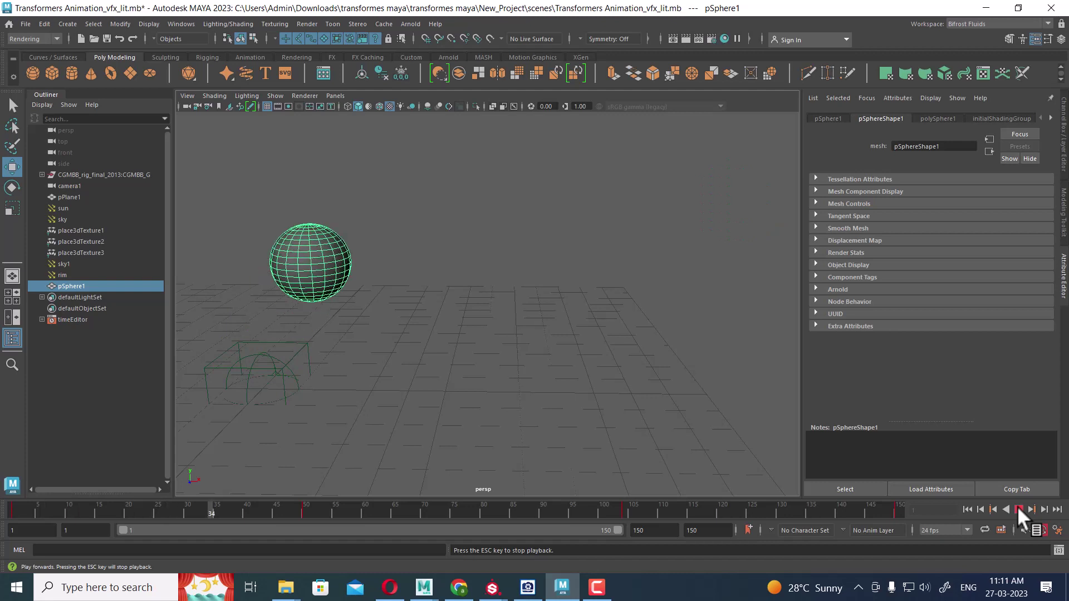
key("Escape")
- Set playback speed to Play Every Frame, Max Real-time
right_click(766, 506)
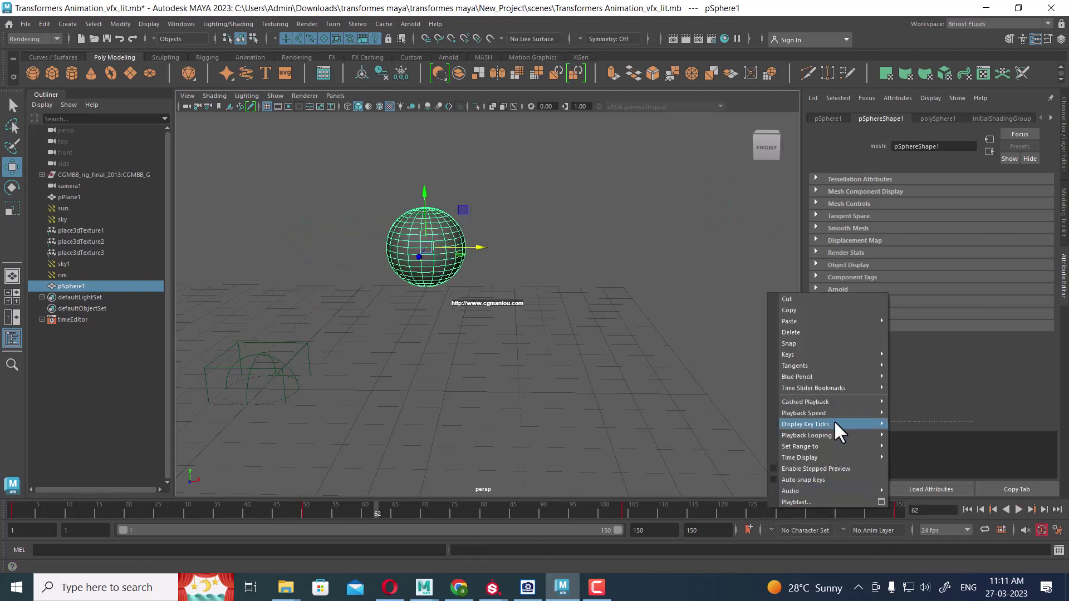
right_click(698, 505)
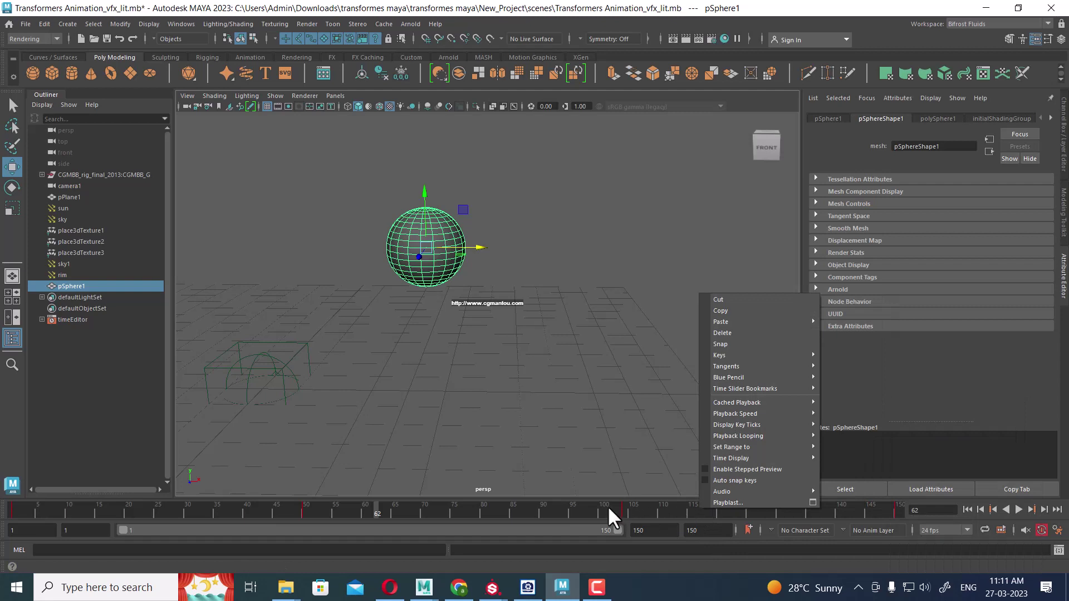
right_click(637, 506)
mouse_move(676, 412)
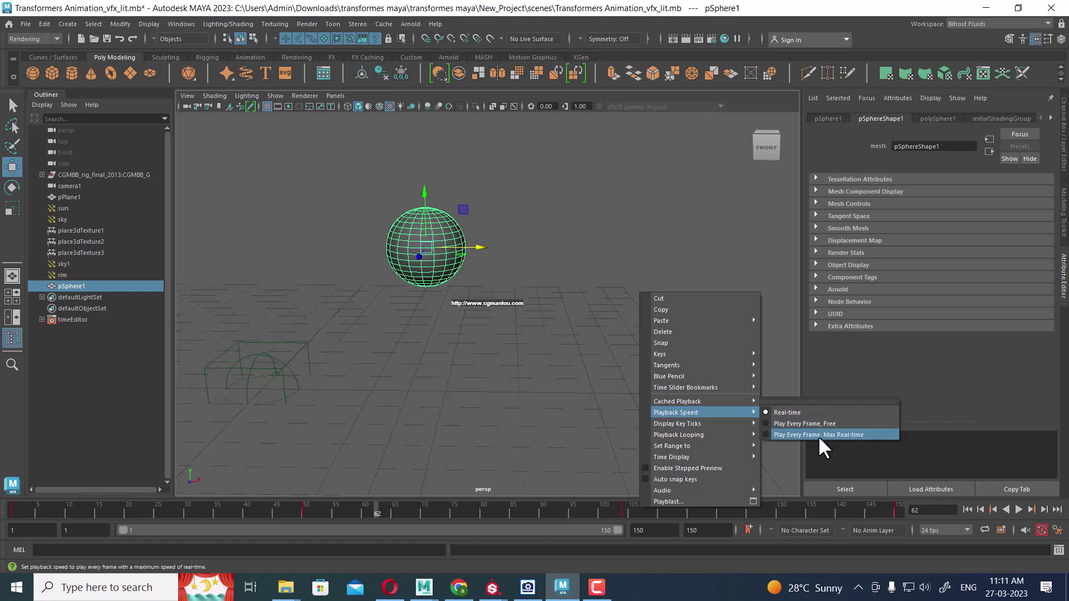
left_click(849, 434)
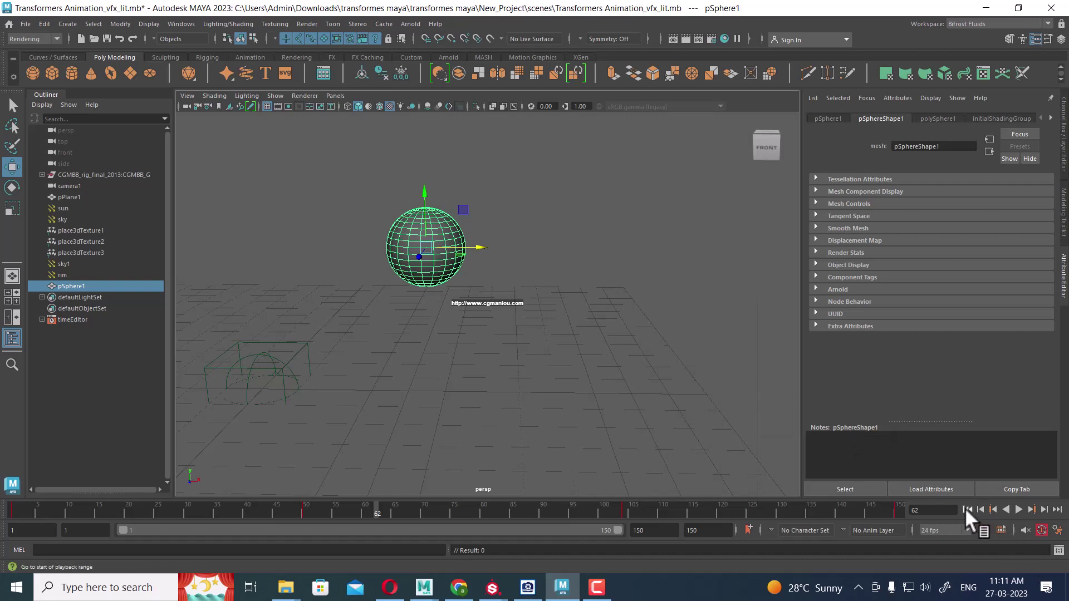
- Trim the playback range to frames 1–64 and play it from the start
left_click(967, 509)
left_click(1019, 509)
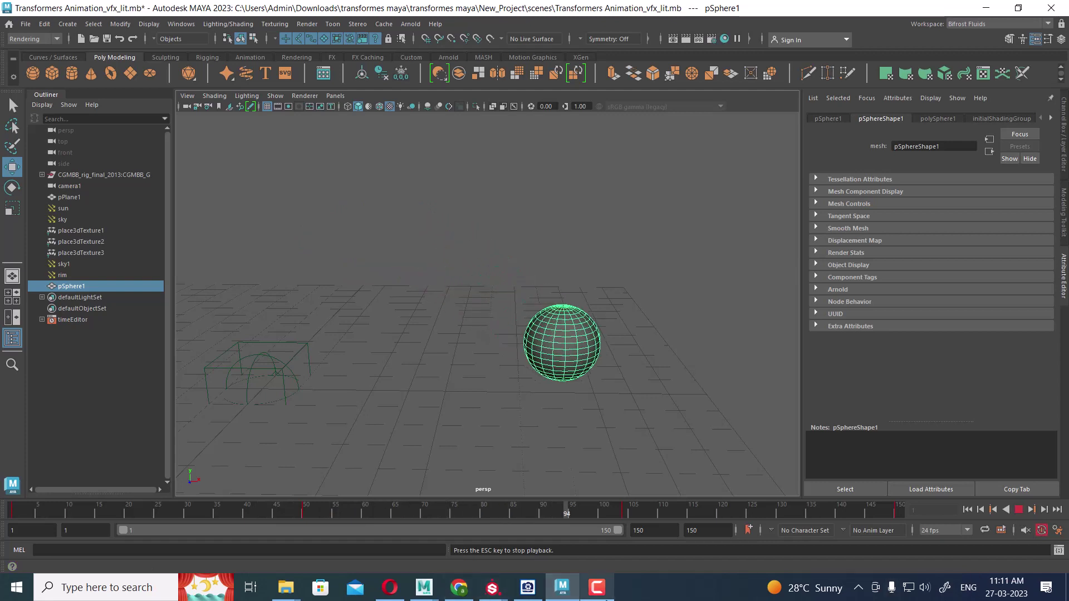
left_click(1020, 508)
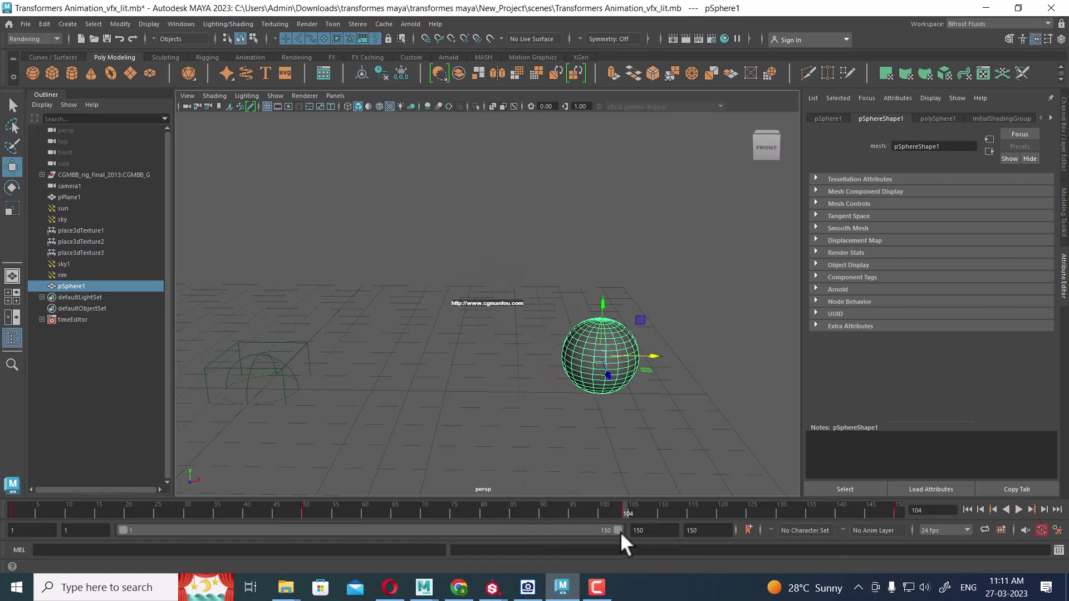
left_click_drag(618, 530, 325, 521)
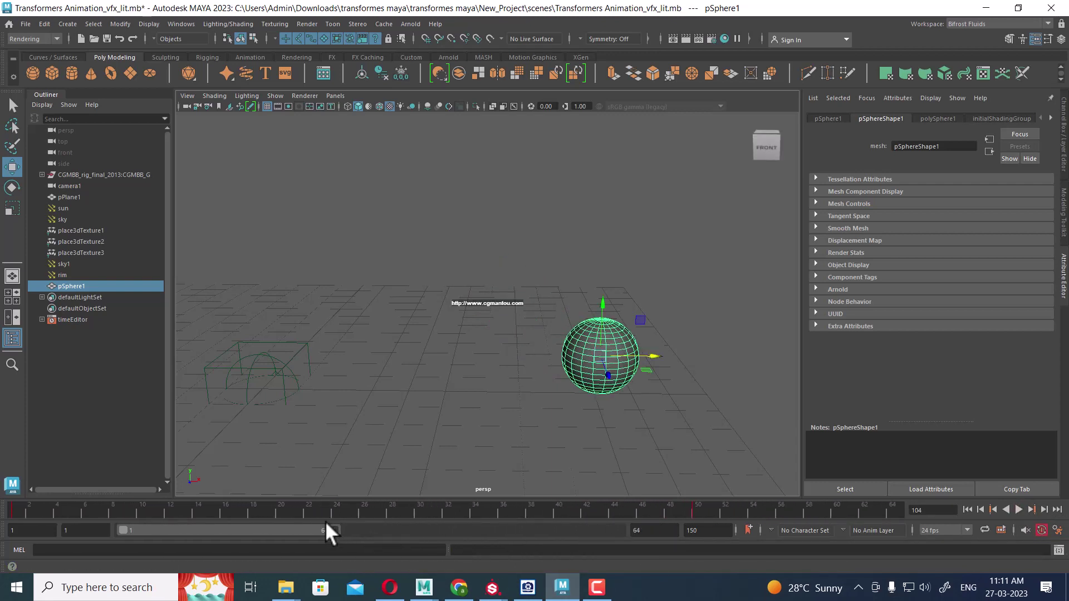
left_click(965, 509)
left_click(1019, 509)
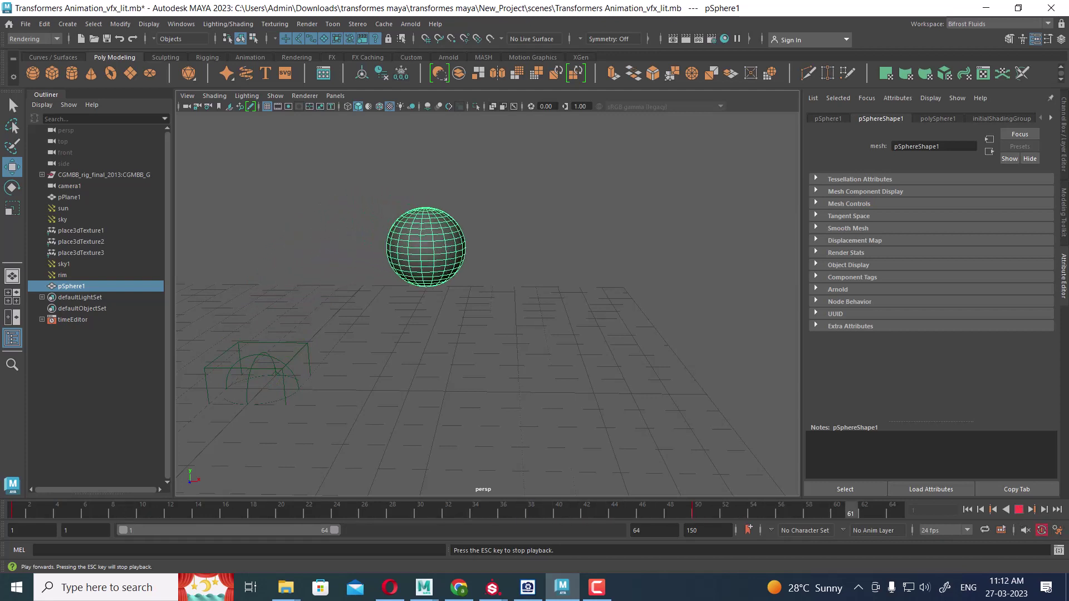
- Stop playback and set the playback end to frame 50
left_click(1019, 509)
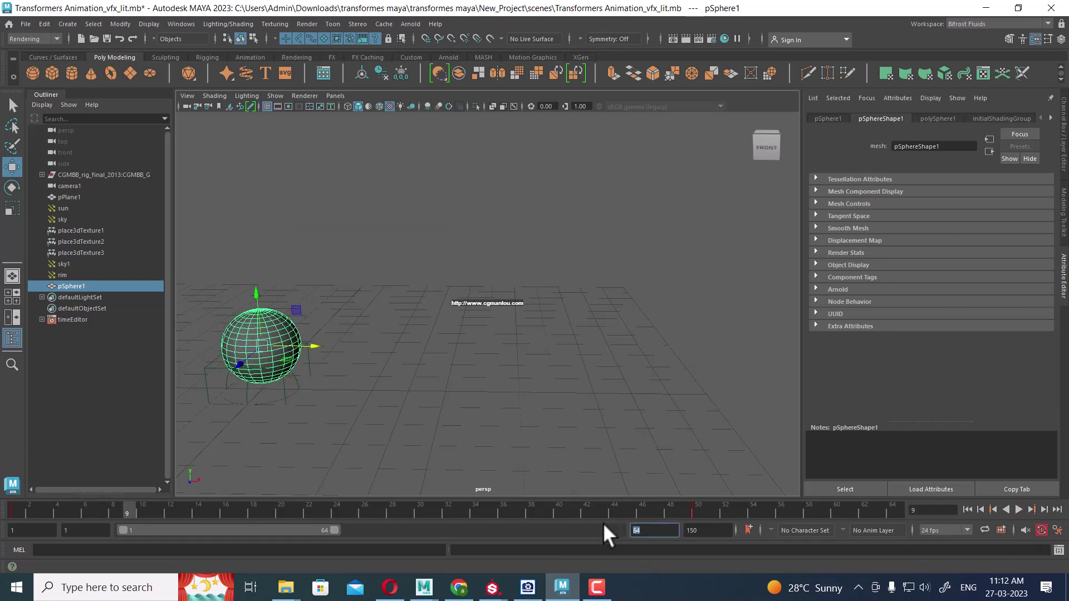
type("50")
key("Return")
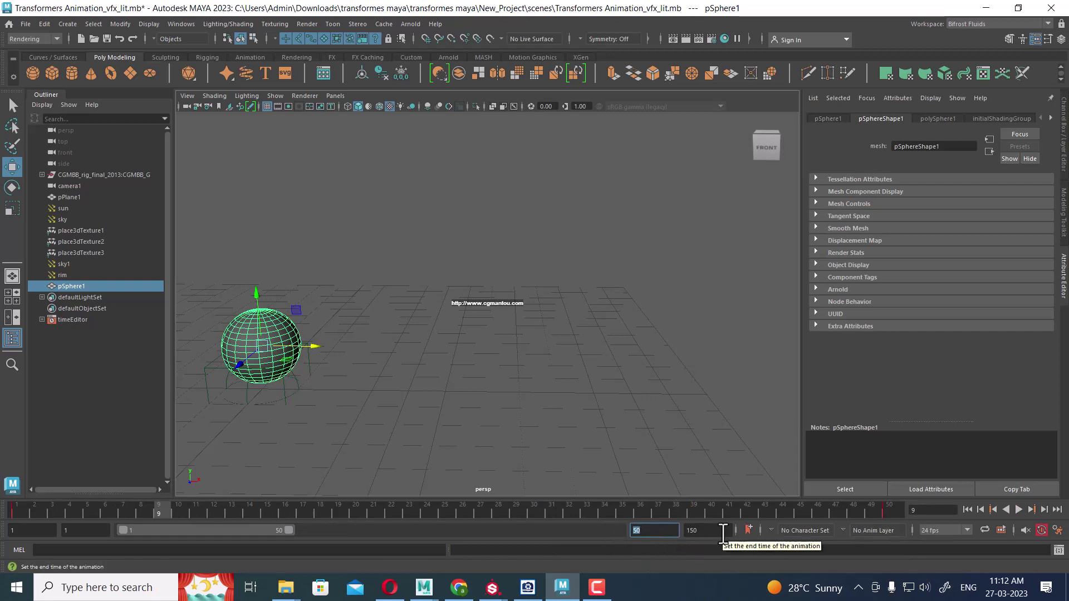
key("Tab")
left_click(652, 530)
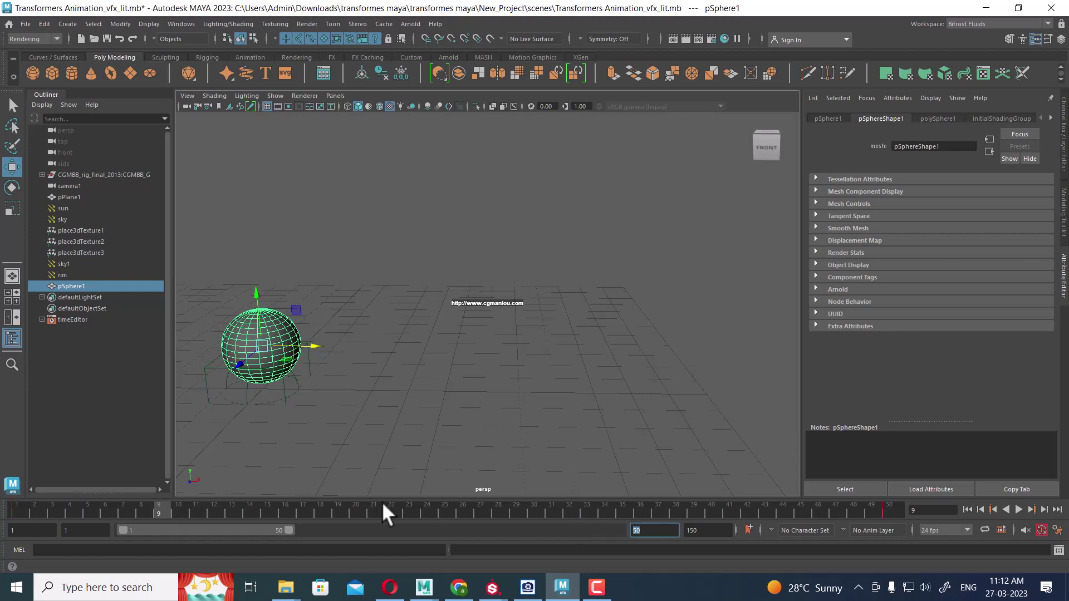
- Set the playback start to frame 10 and play from there
left_click(106, 531)
type("10")
key("Return")
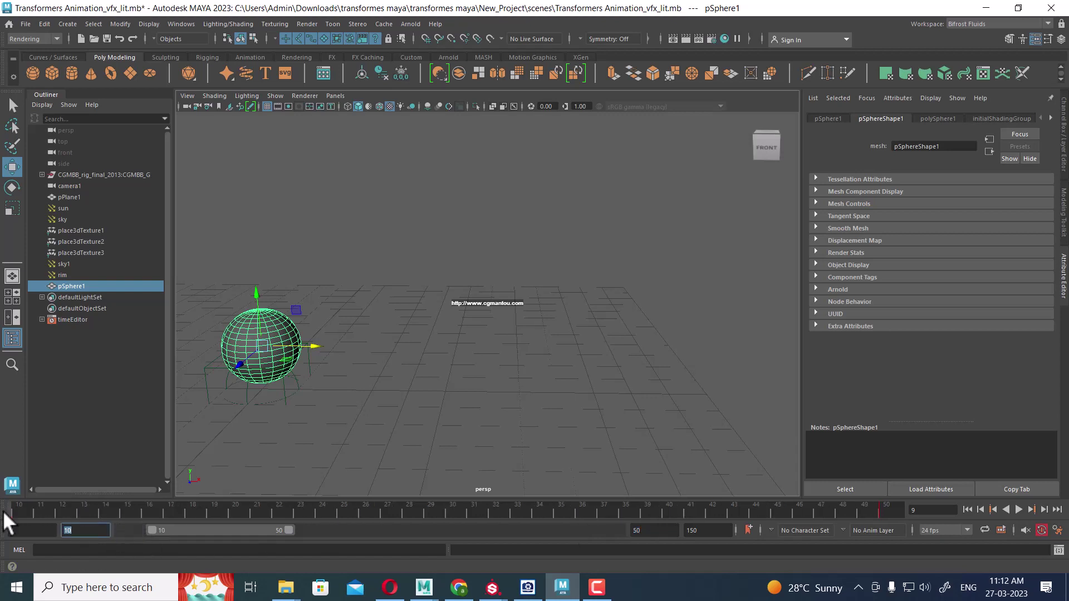
left_click(967, 510)
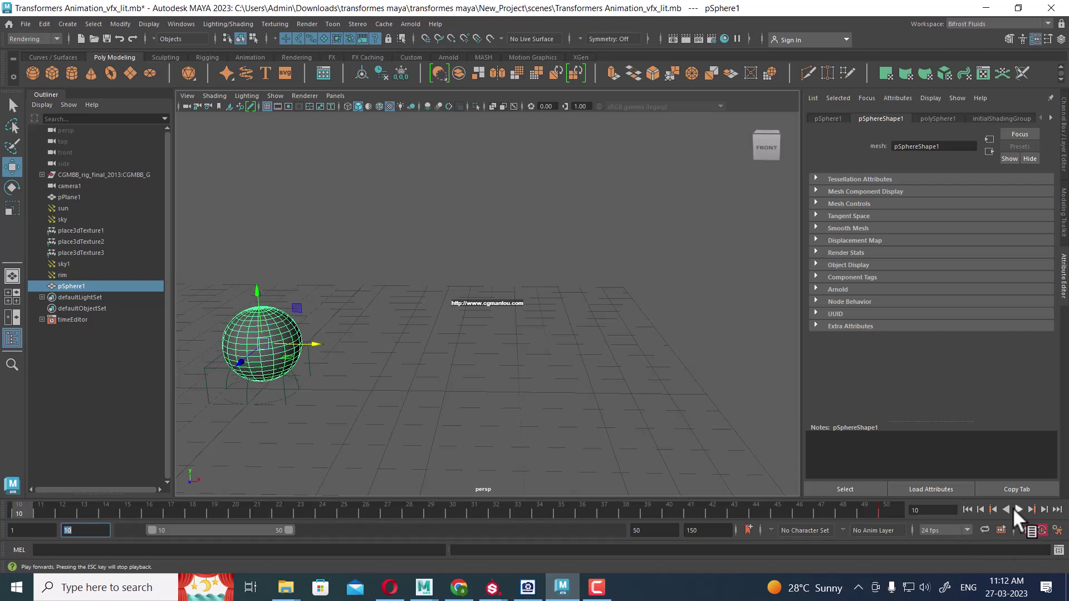
left_click(1019, 509)
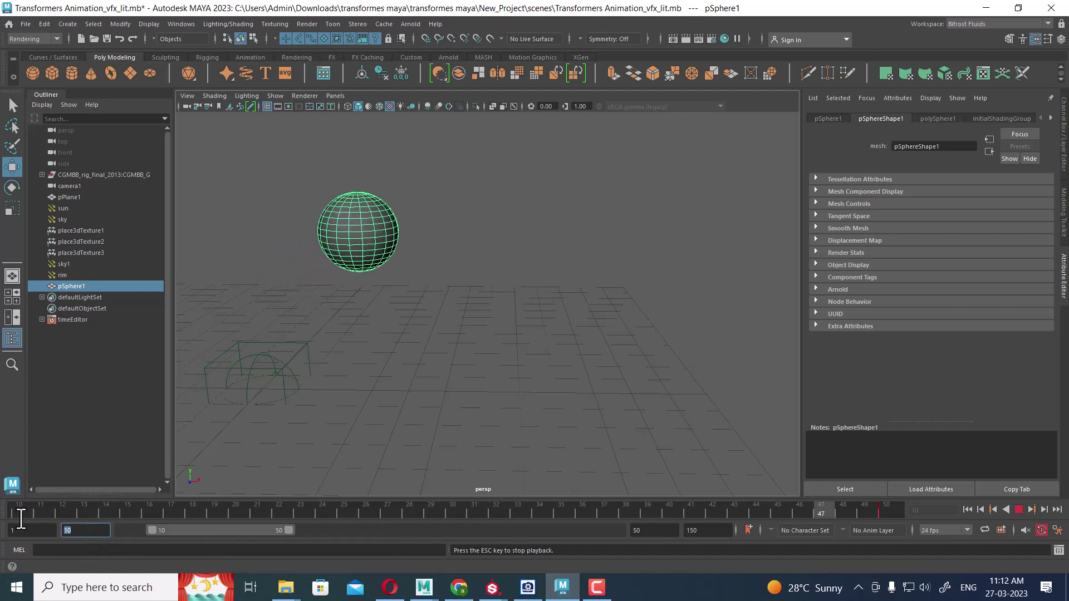
- Change the playback start to frame 0 and return the sphere to frame 0
type("1")
key("Return")
type("0")
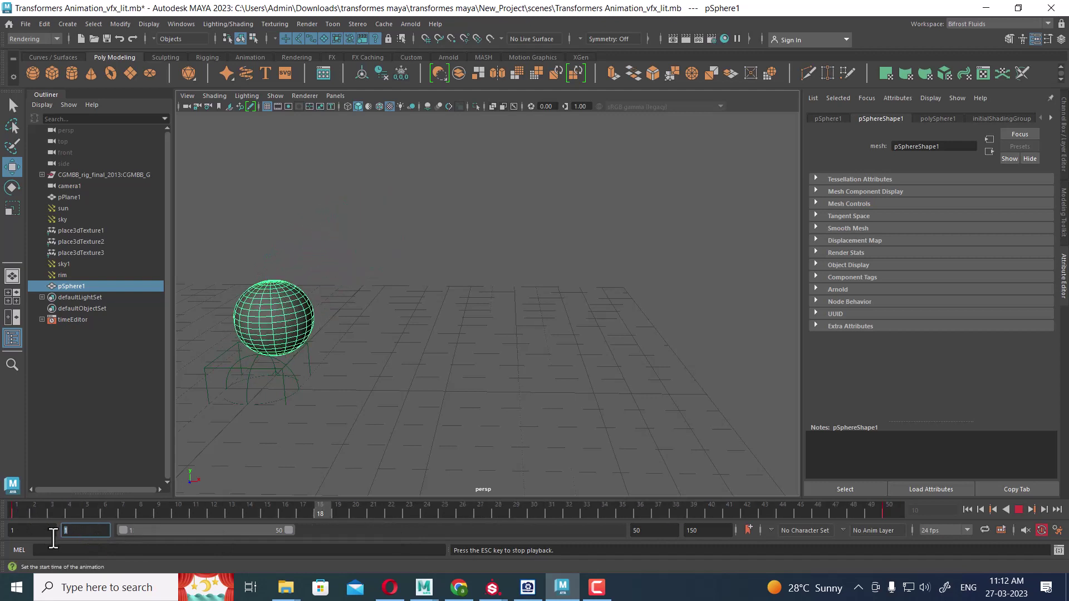
key("Return")
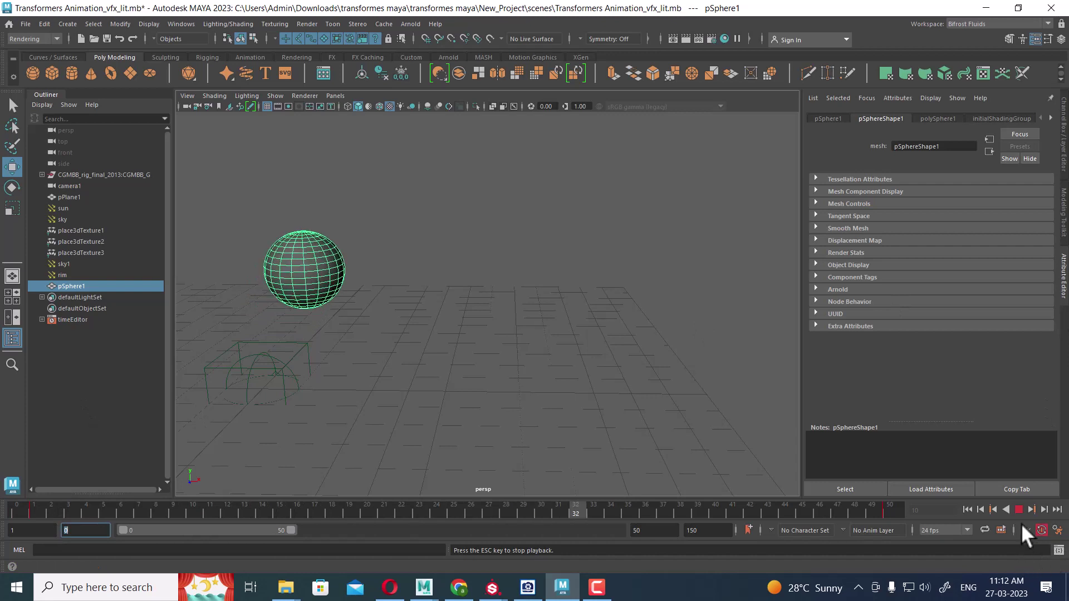
left_click(1018, 508)
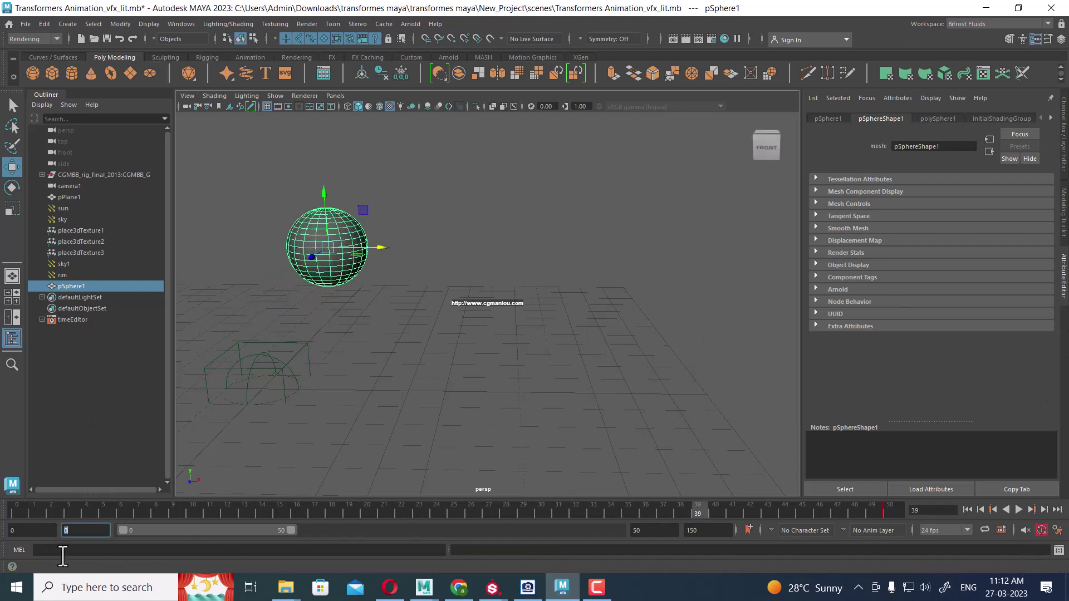
left_click(14, 513)
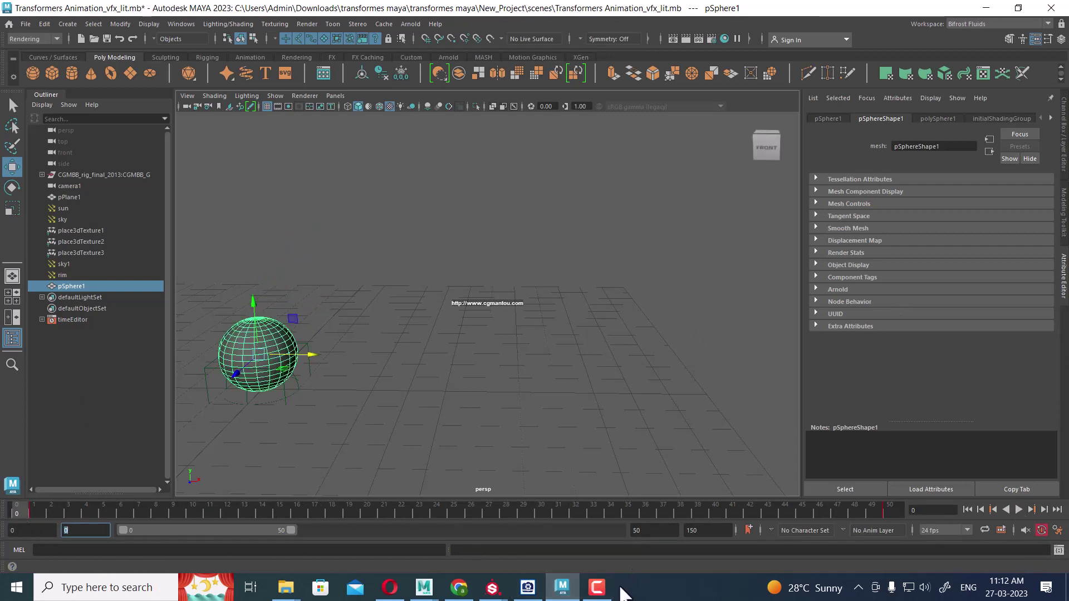
- Read the Maya Help Interface overview down to Playback controls and options, then return to Maya
left_click(600, 591)
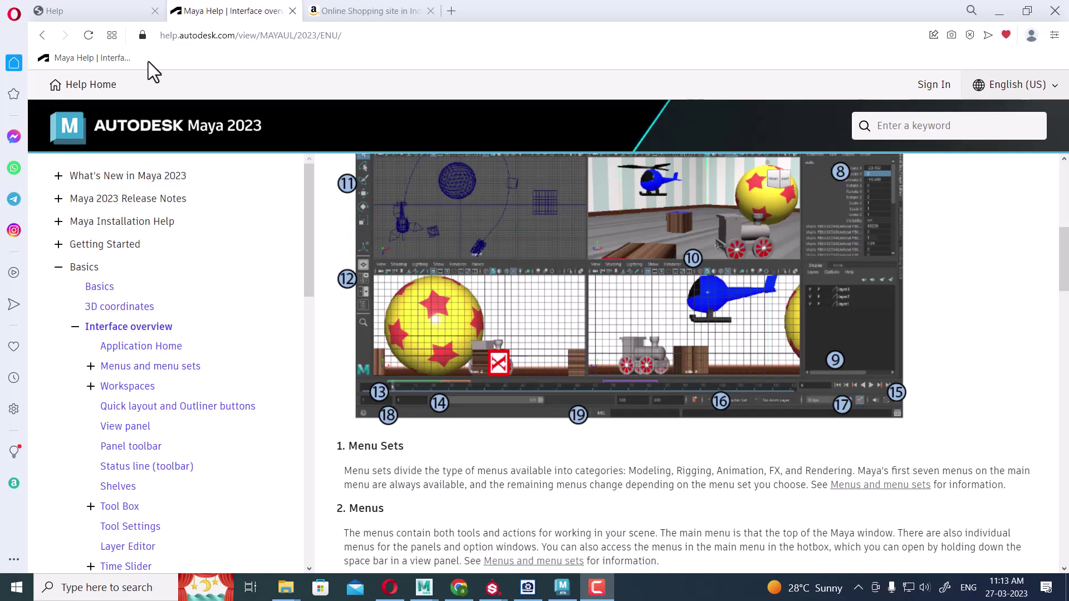
scroll(685, 384, "down", 10)
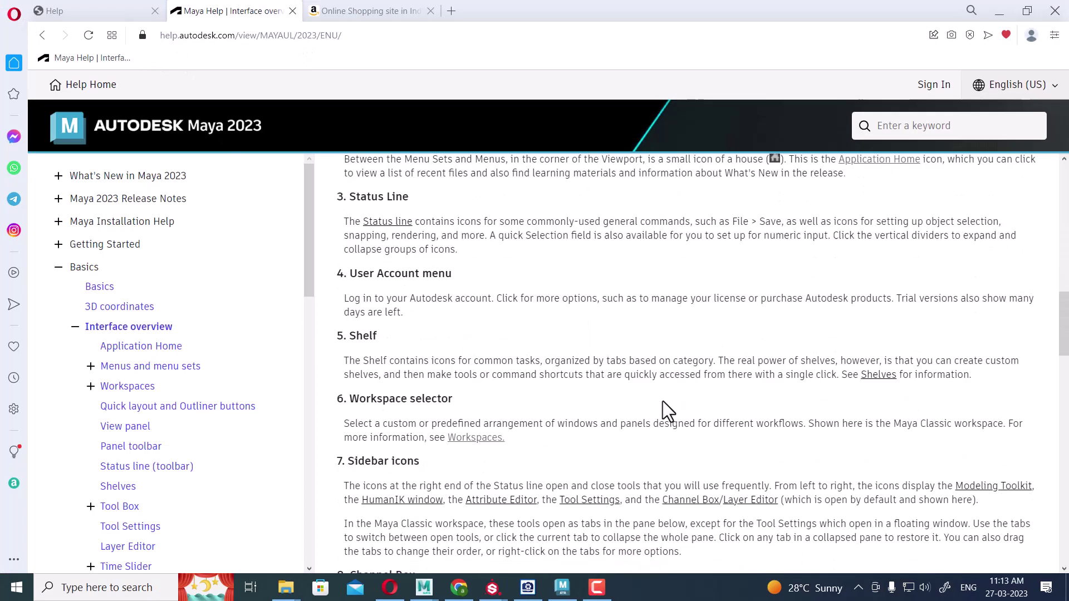
scroll(600, 411, "down", 10)
scroll(603, 415, "down", 4)
scroll(599, 410, "down", 3)
scroll(599, 410, "down", 3)
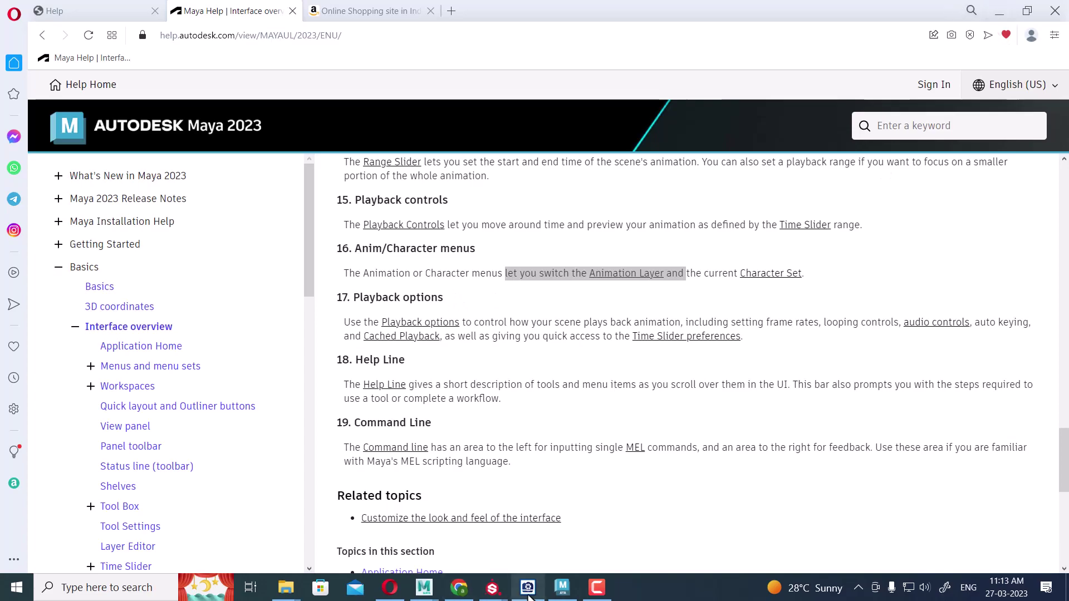
left_click(562, 587)
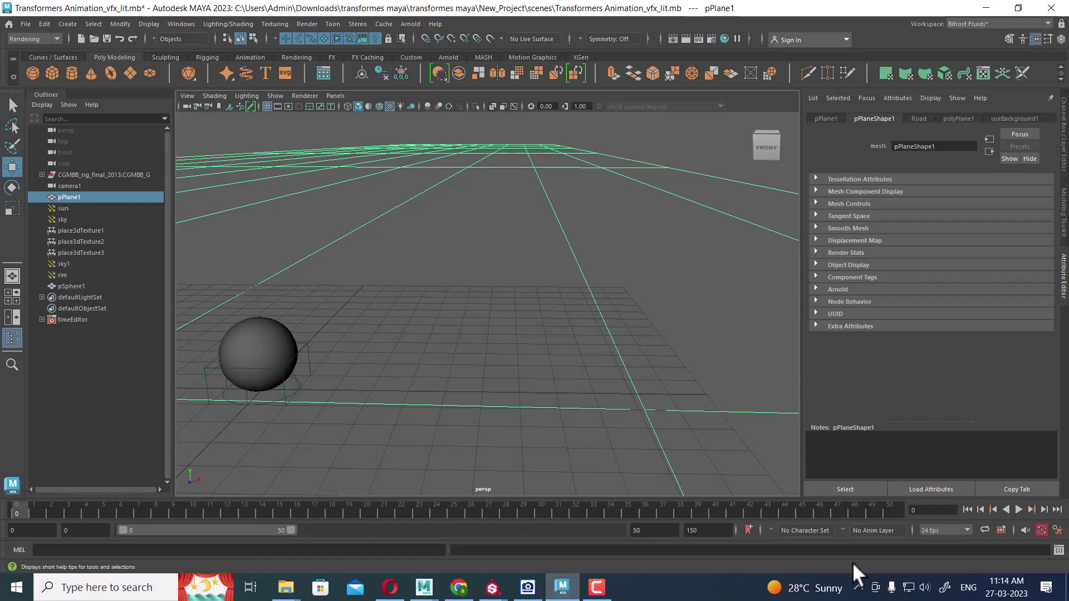
left_click(772, 529)
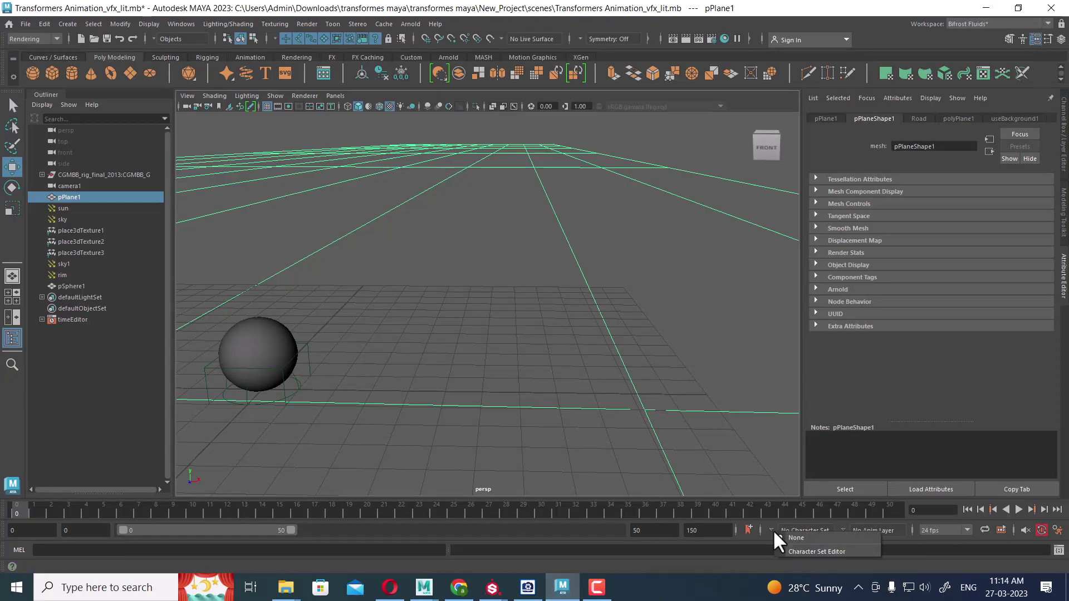
left_click(809, 549)
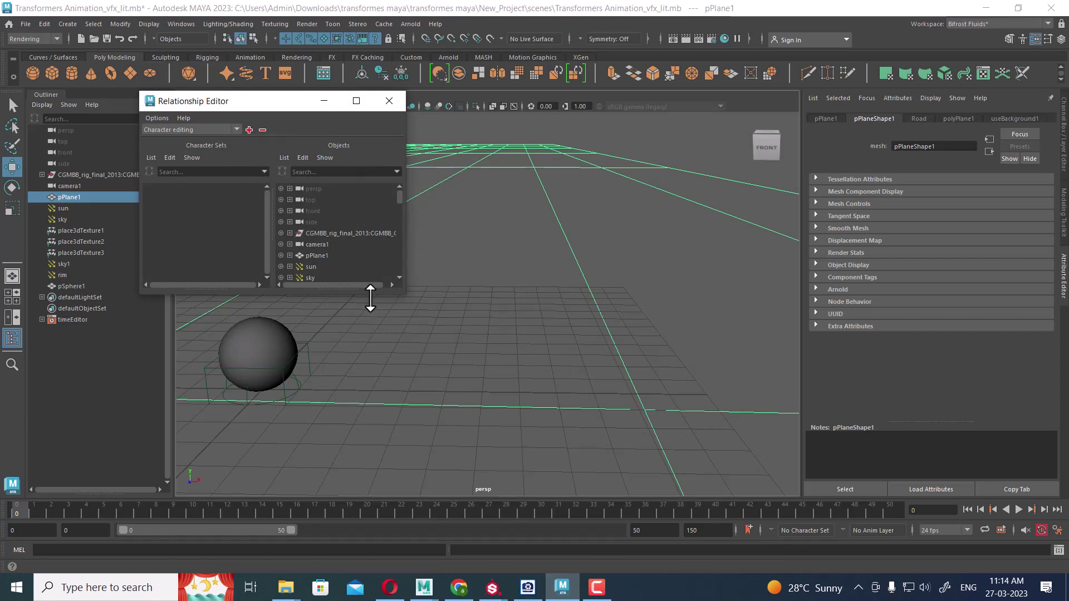
mouse_move(397, 296)
left_mouse_down()
mouse_move(477, 504)
mouse_move(478, 475)
left_mouse_up()
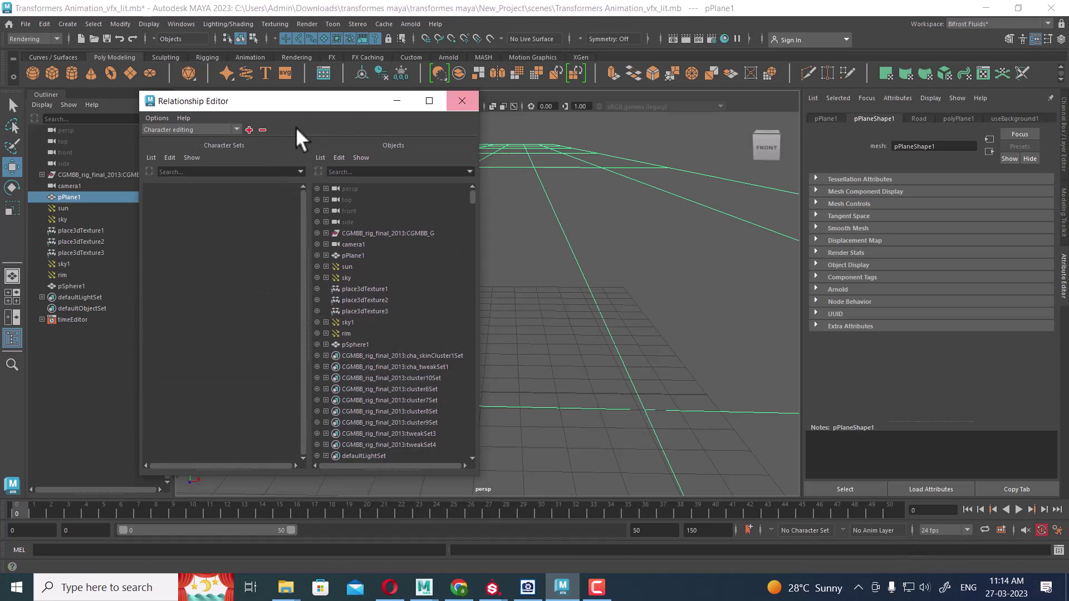
left_click(248, 129)
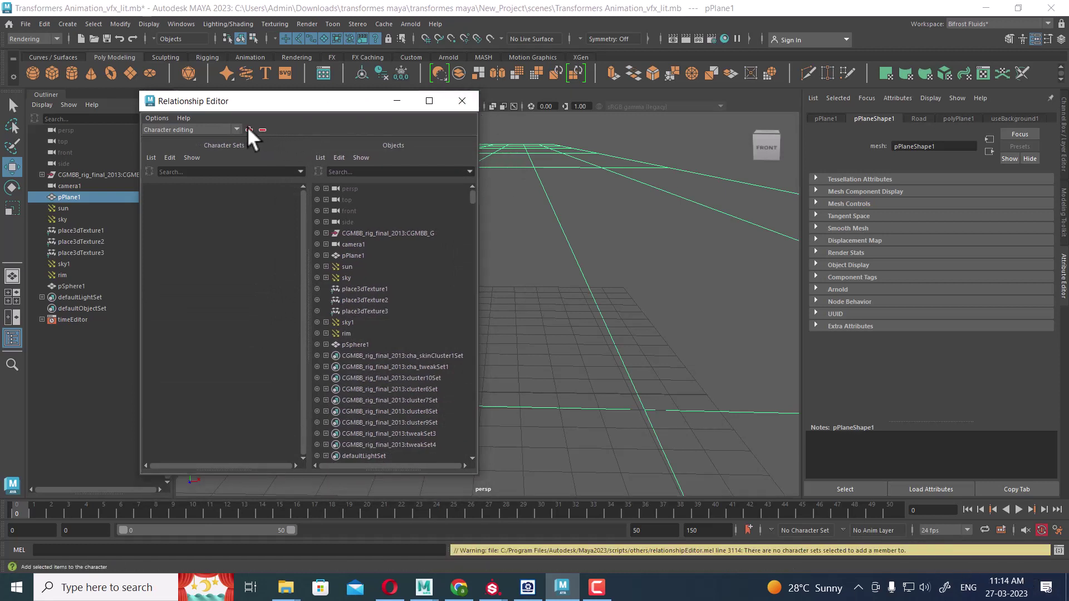
left_click(262, 129)
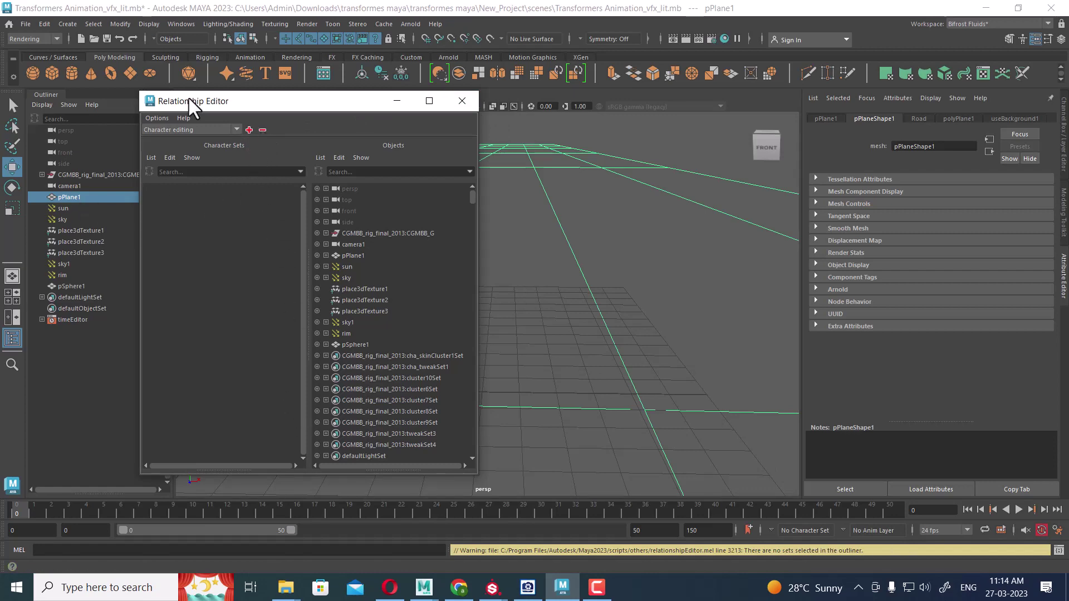
left_click(462, 101)
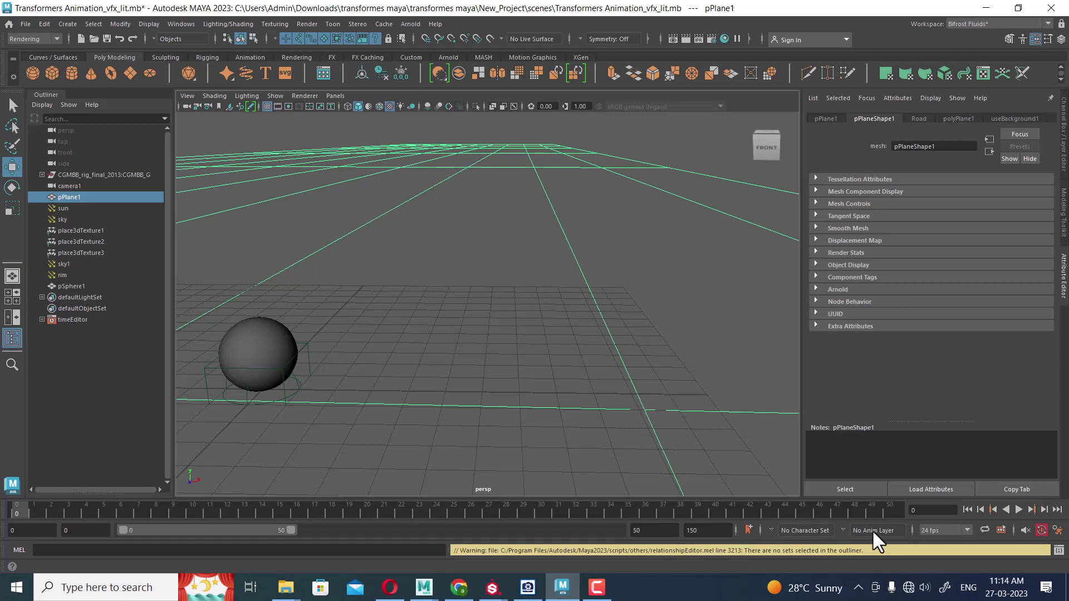
left_click(253, 330)
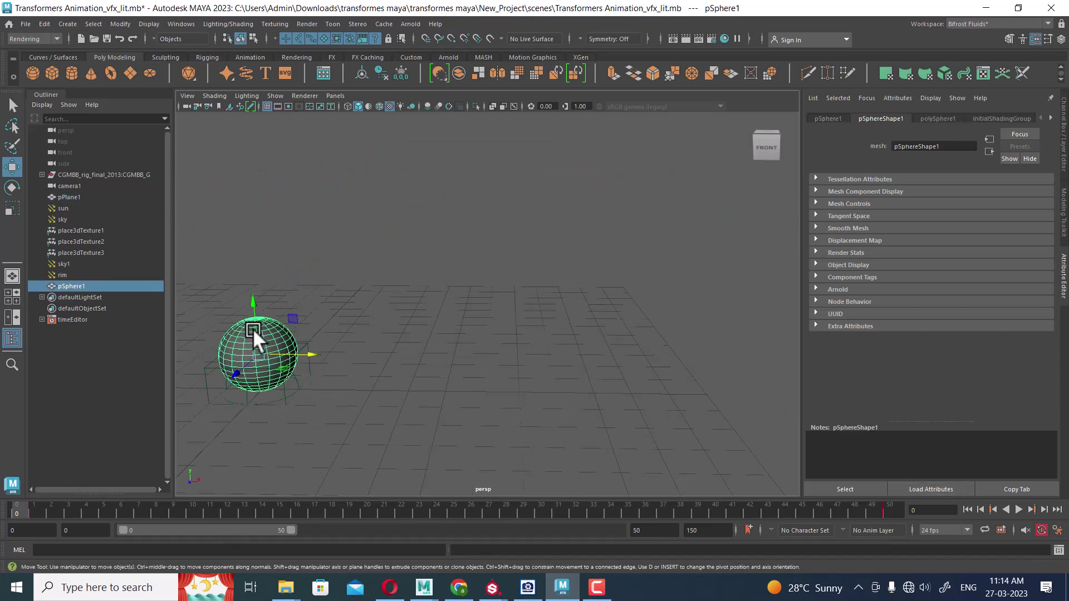
left_click(619, 195)
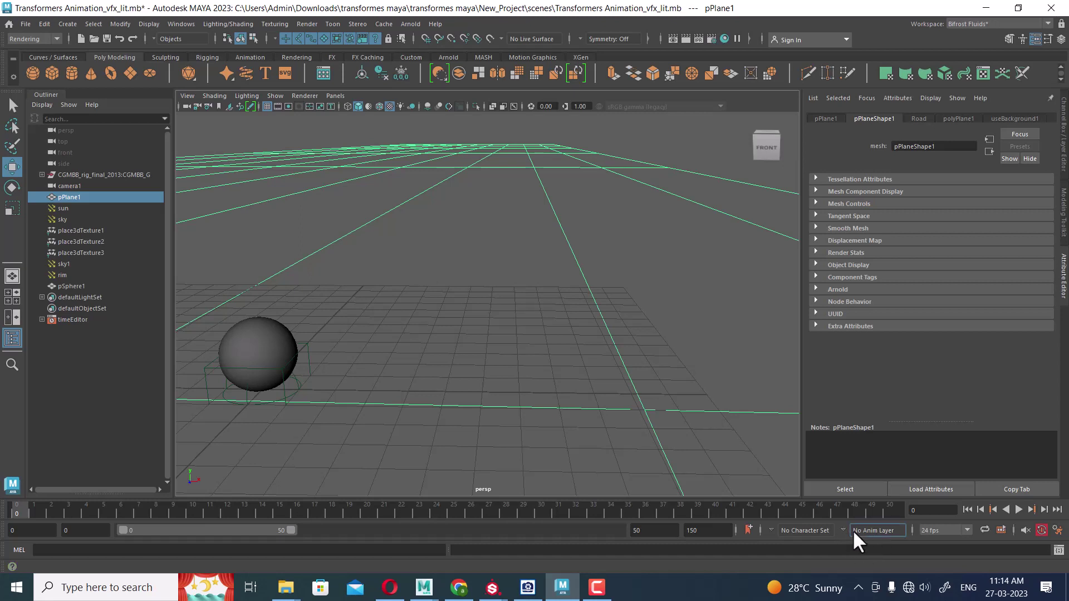
left_click(768, 530)
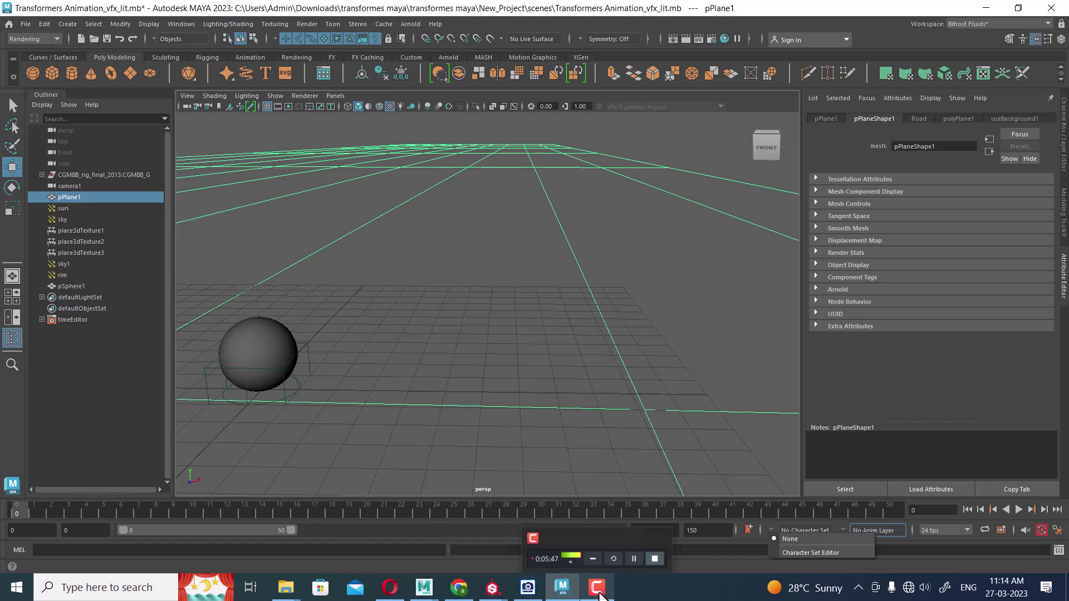
- Dismiss the character set choices and open the Character Set Editor
left_click(660, 596)
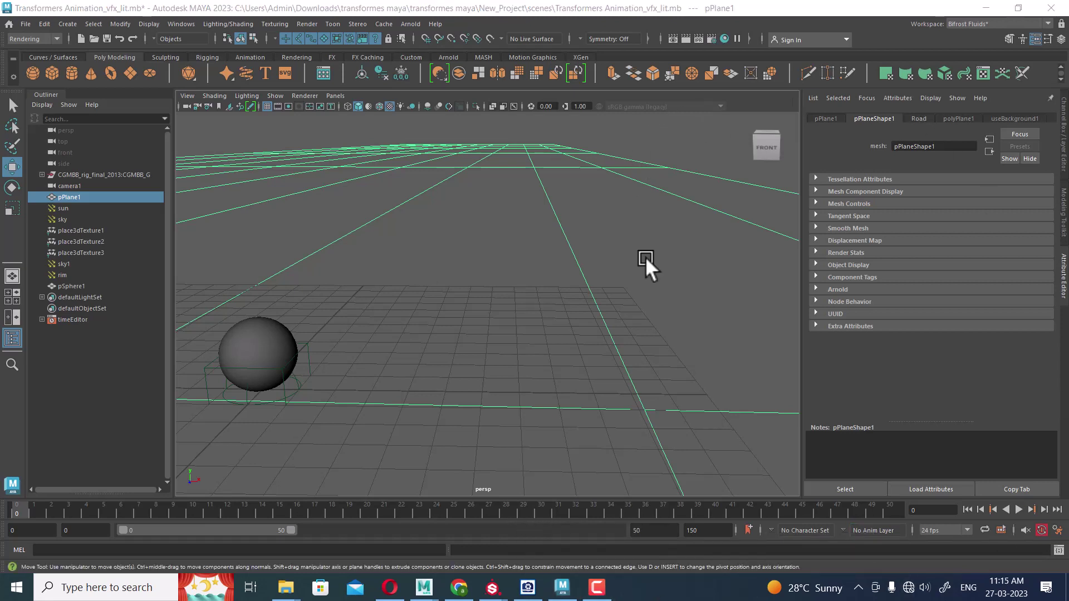
left_click(771, 530)
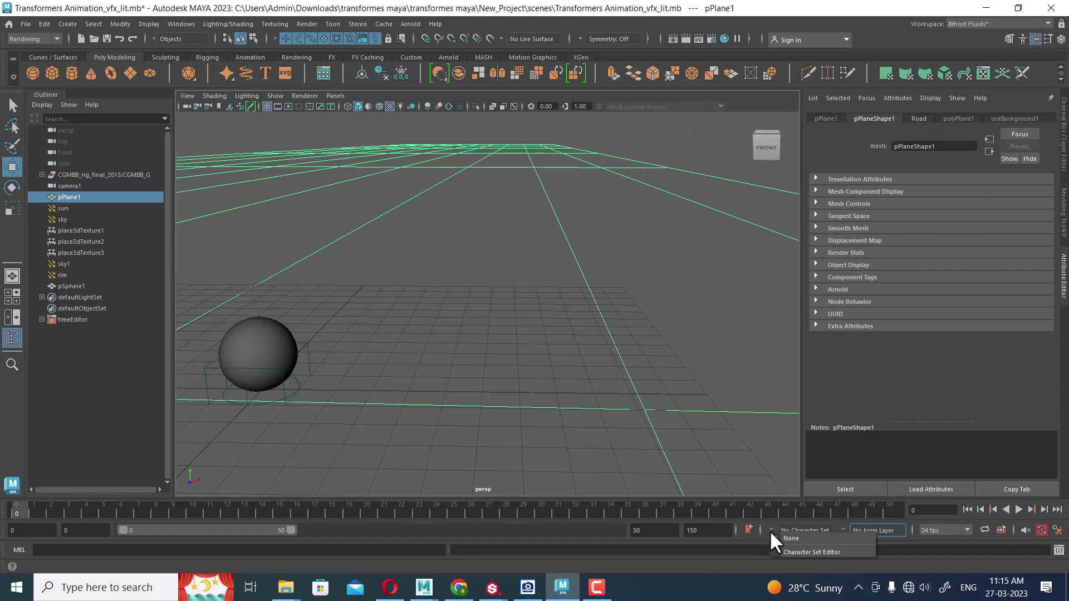
left_click(808, 553)
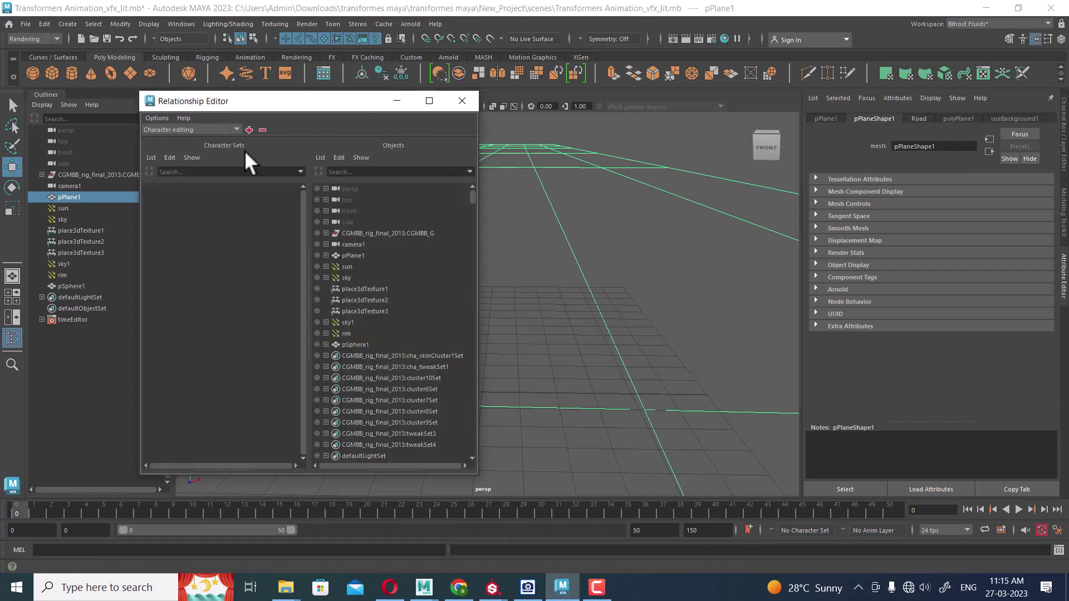
- Cycle the Relationship Editor through light-centric, object-centric, set and character editing modes
left_click(212, 126)
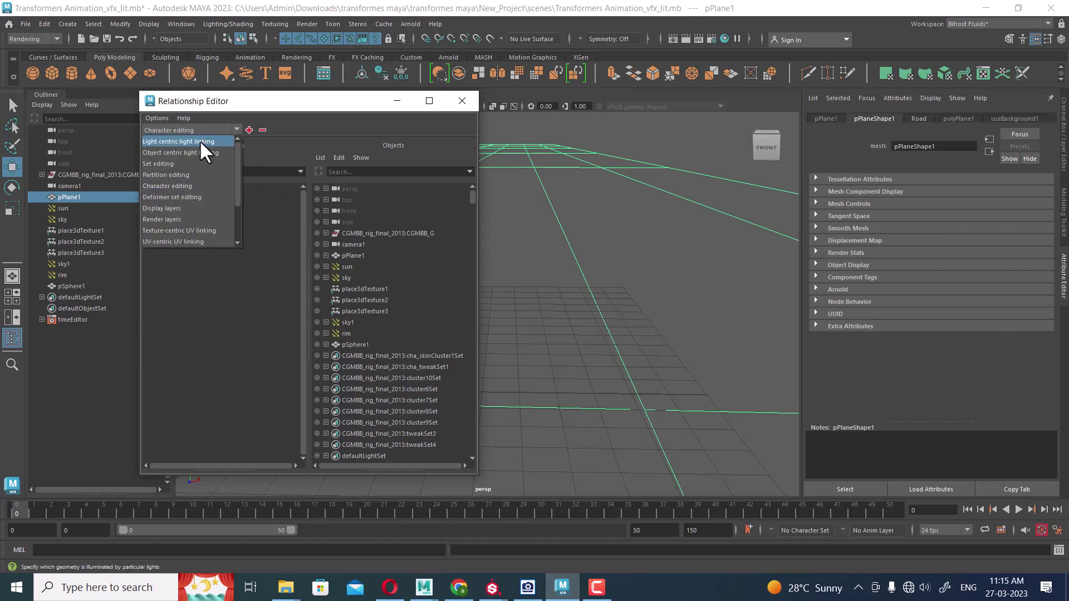
left_click(199, 140)
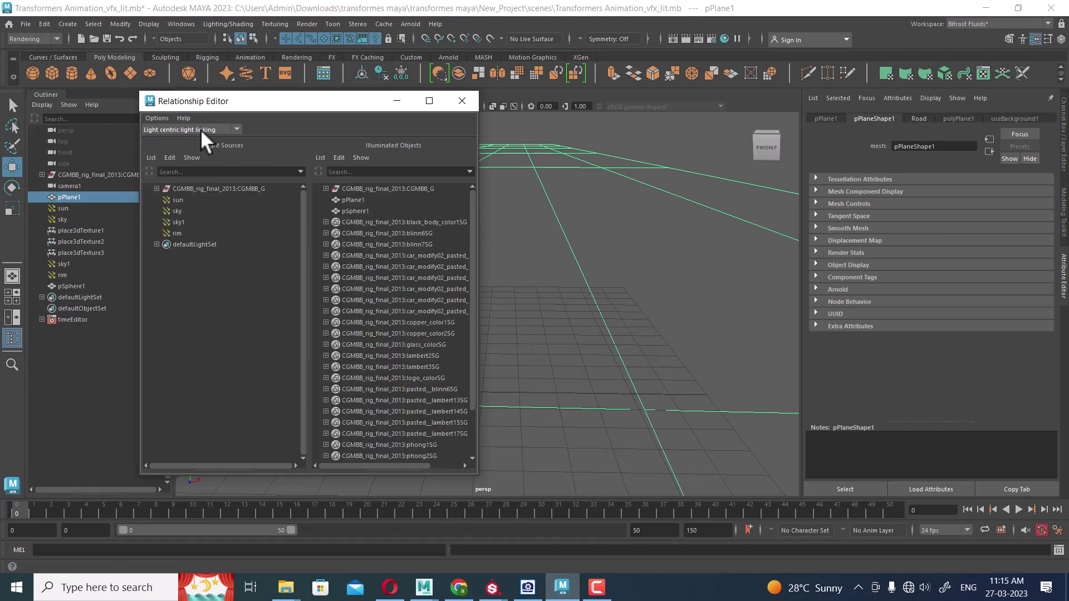
left_click(200, 129)
left_click(202, 151)
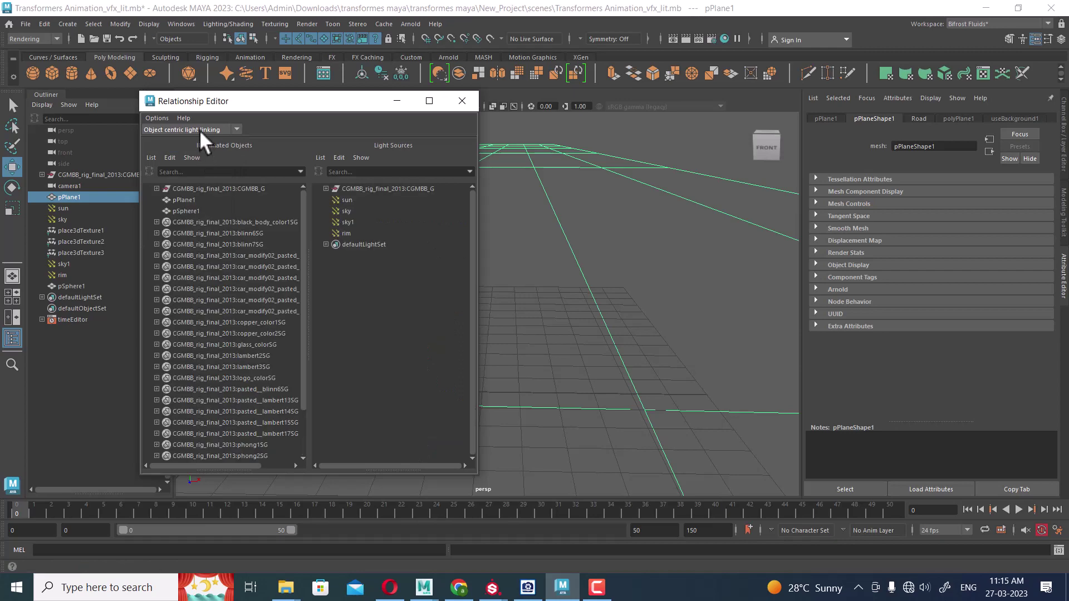
left_click(199, 129)
left_click(188, 164)
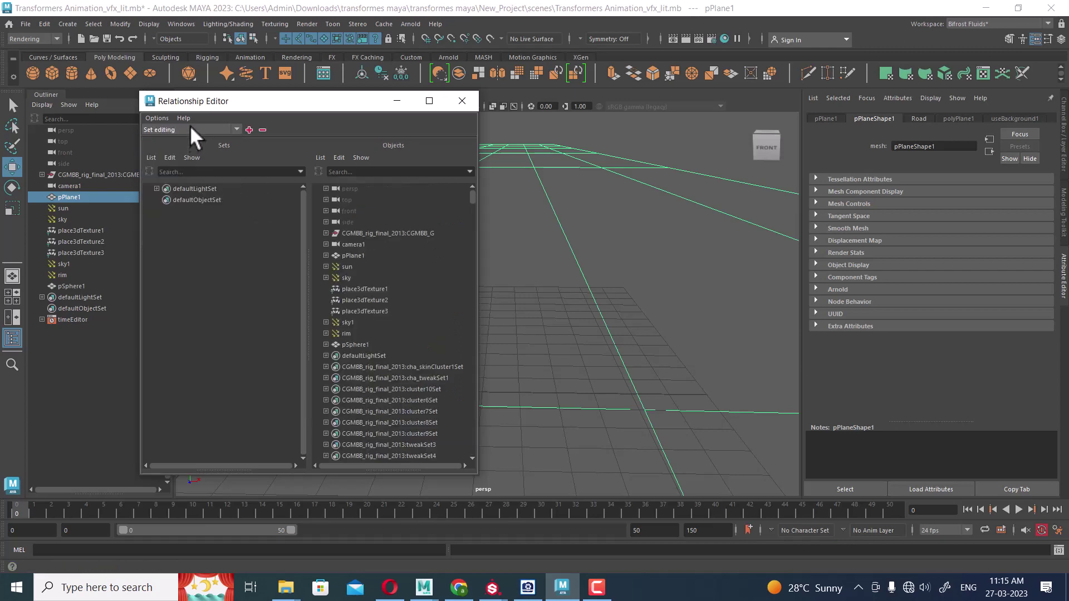
left_click(190, 127)
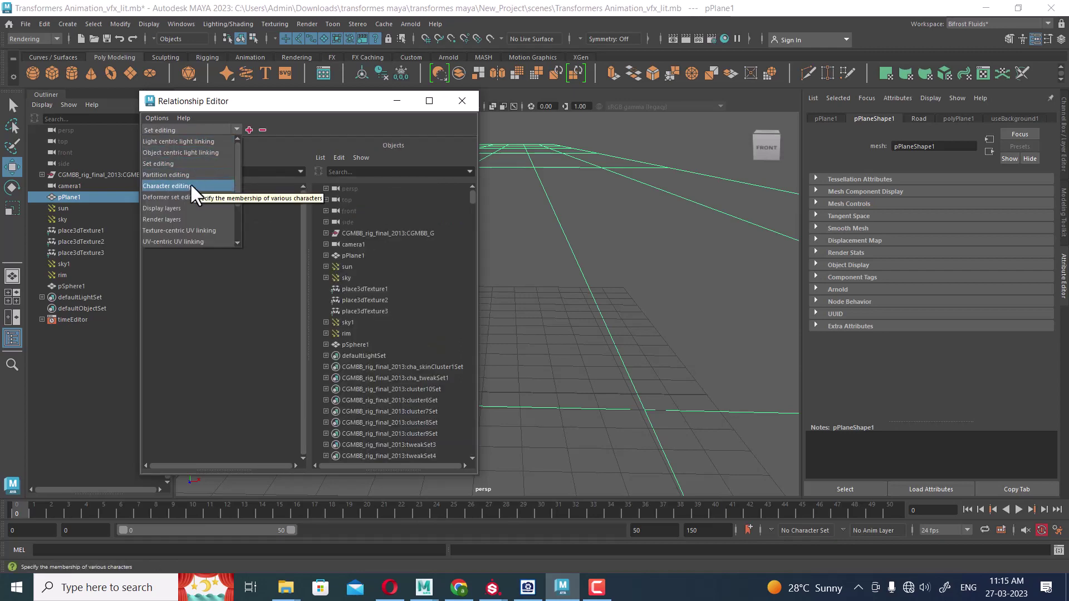
left_click(189, 186)
- Try display layer, render layer and UV-centric modes, ending in light-centric light linking
left_click(188, 127)
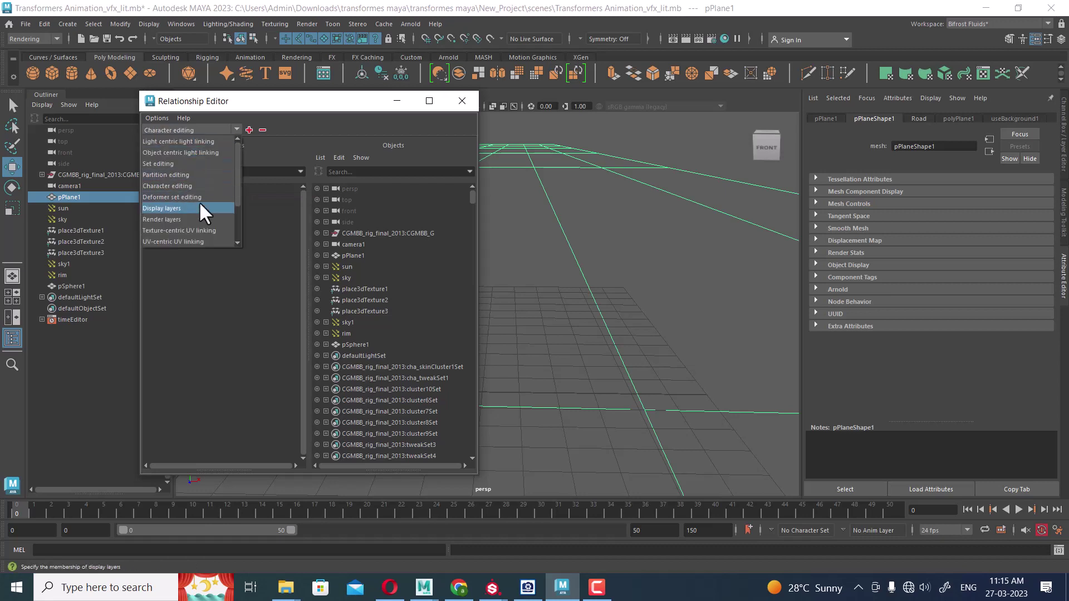
left_click(199, 201)
left_click(207, 128)
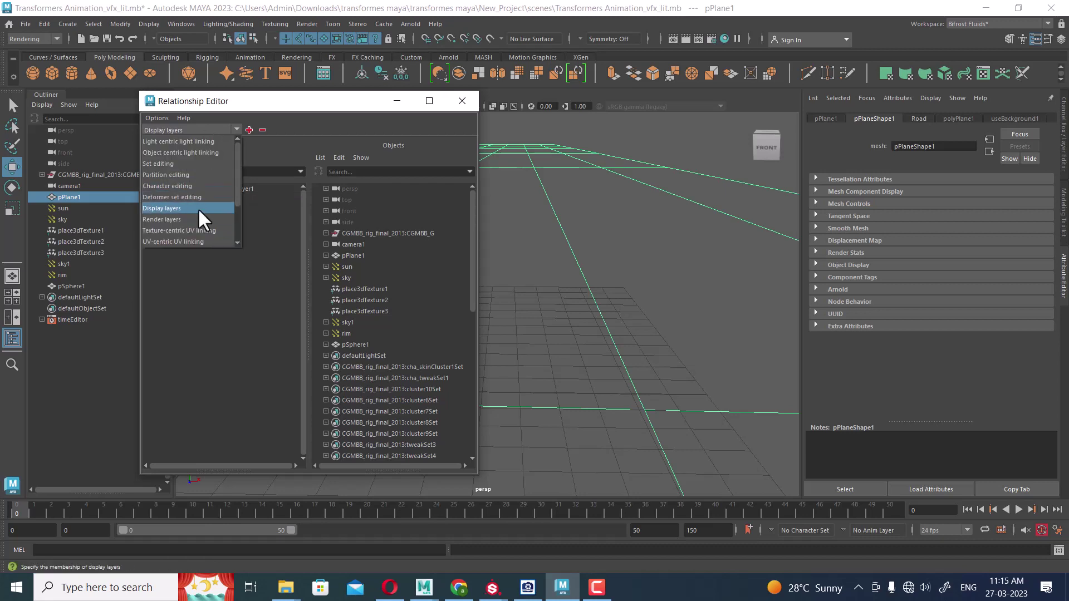
left_click(192, 215)
left_click(203, 129)
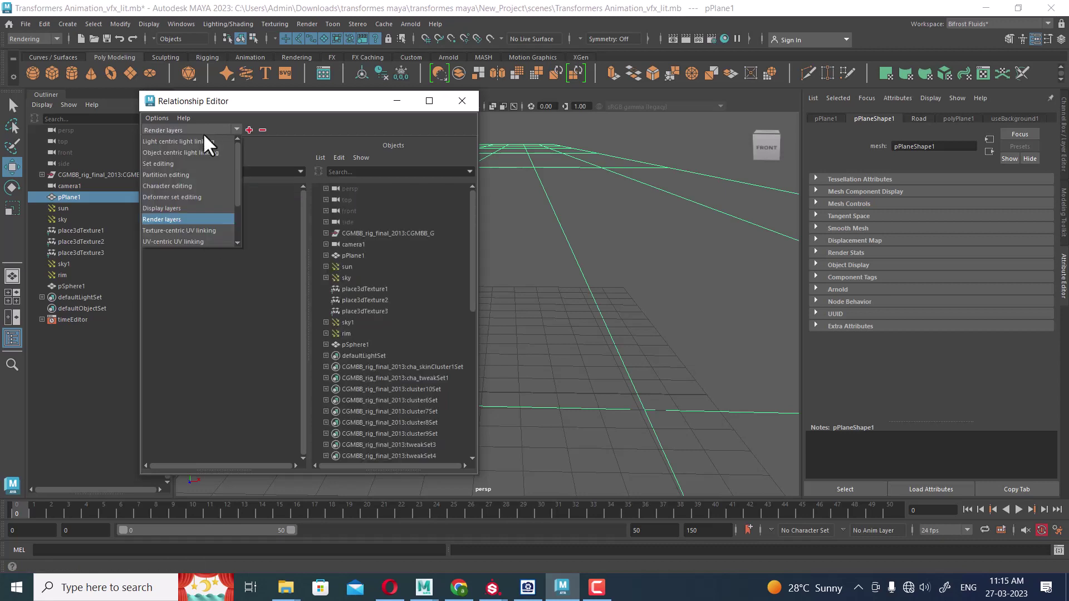
left_click(190, 239)
left_click(194, 129)
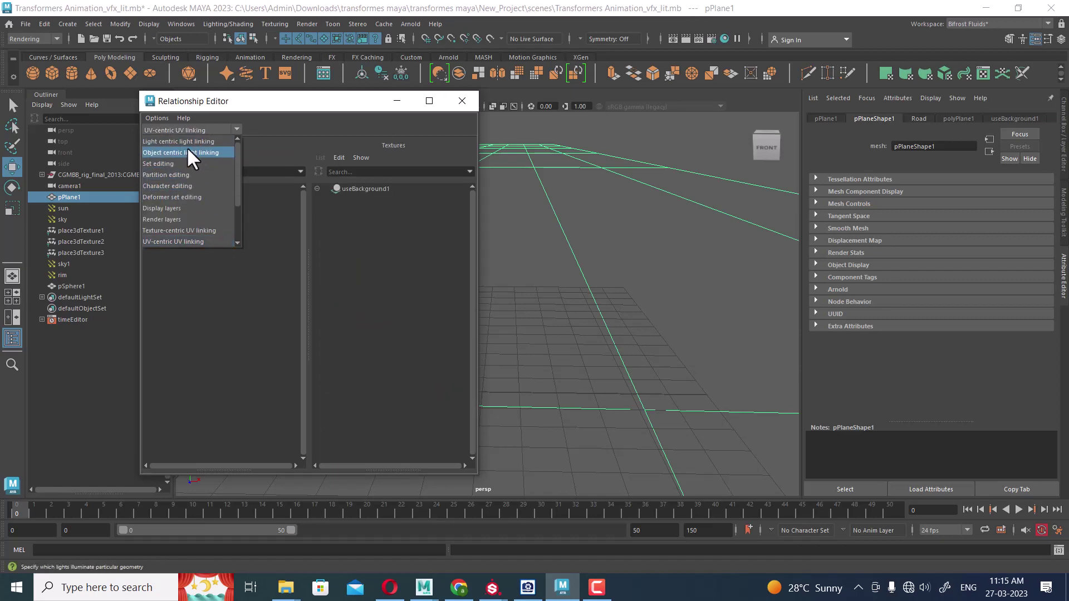
left_click(186, 141)
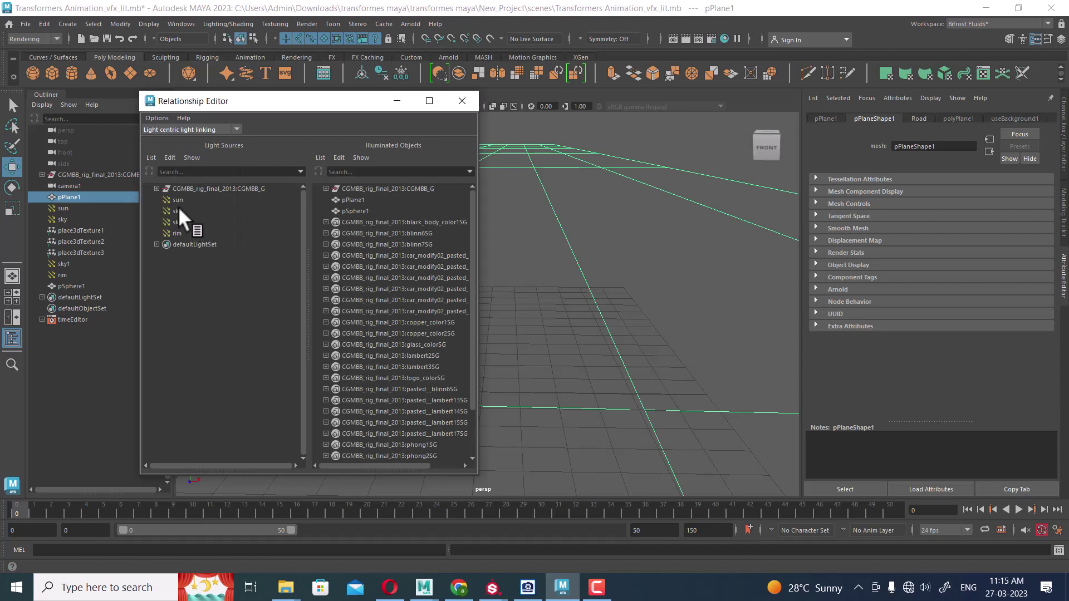
- Select the sun light and toggle pPlane1 off and back on in Illuminated Objects
left_click(177, 198)
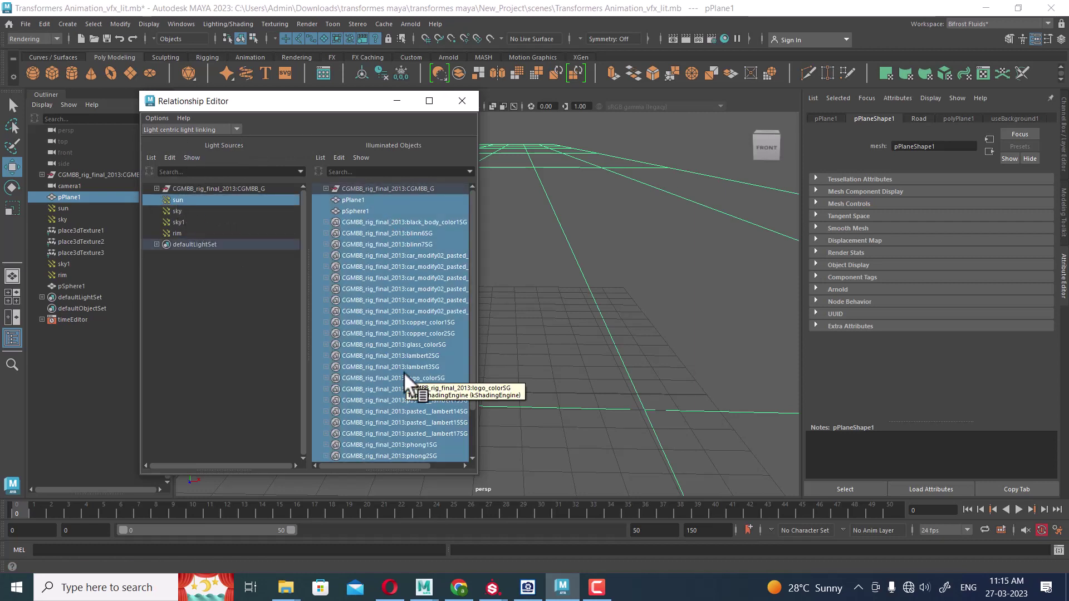
left_click(350, 200)
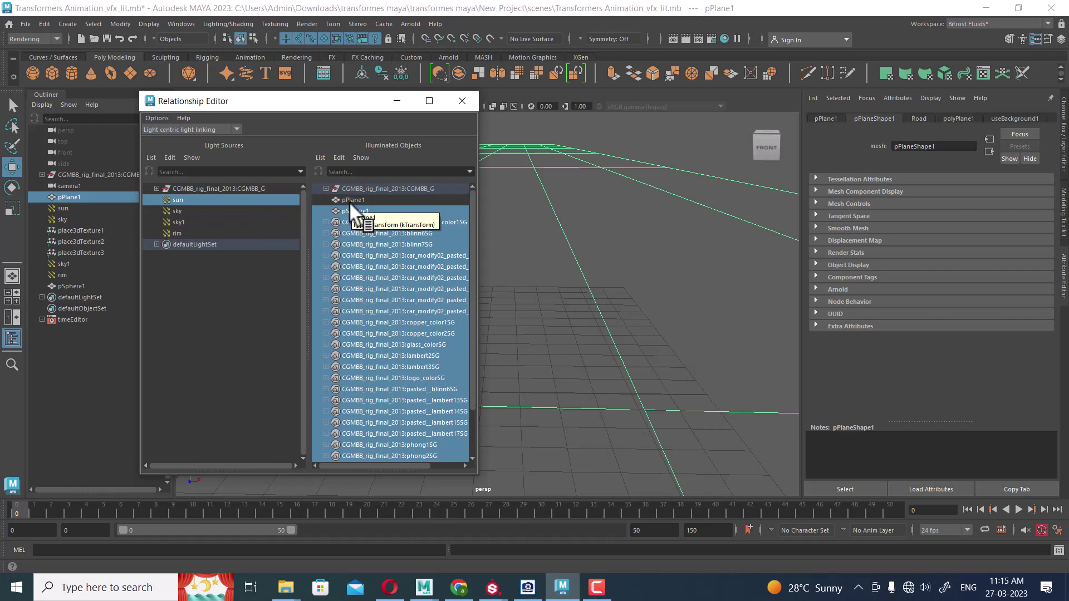
left_click(349, 200)
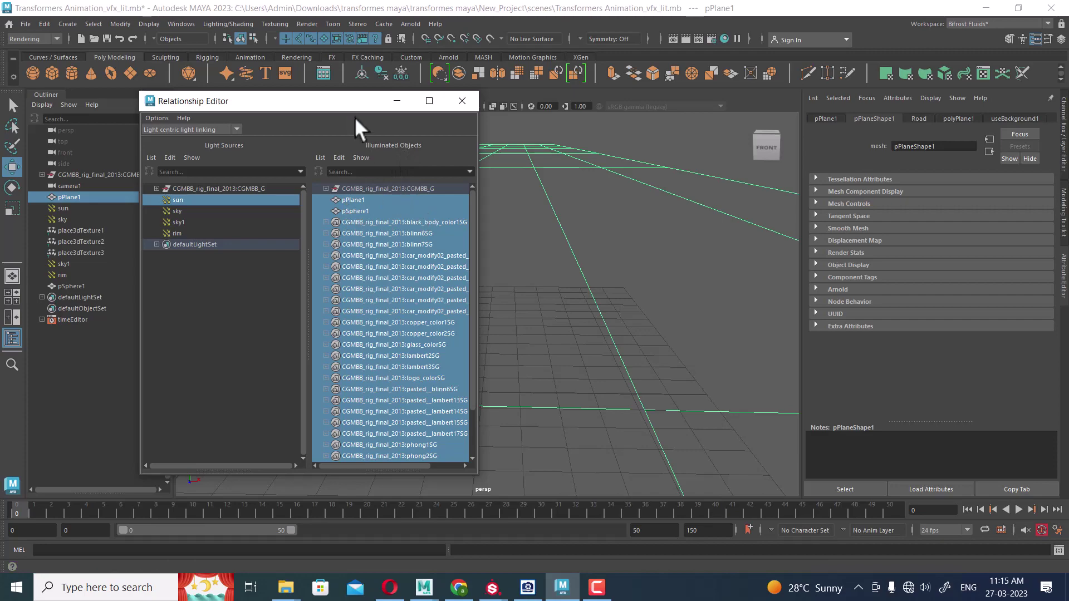
- Move the light-linking editor aside, render a test of the current frame, then minimize Render View
left_click_drag(347, 105, 853, 145)
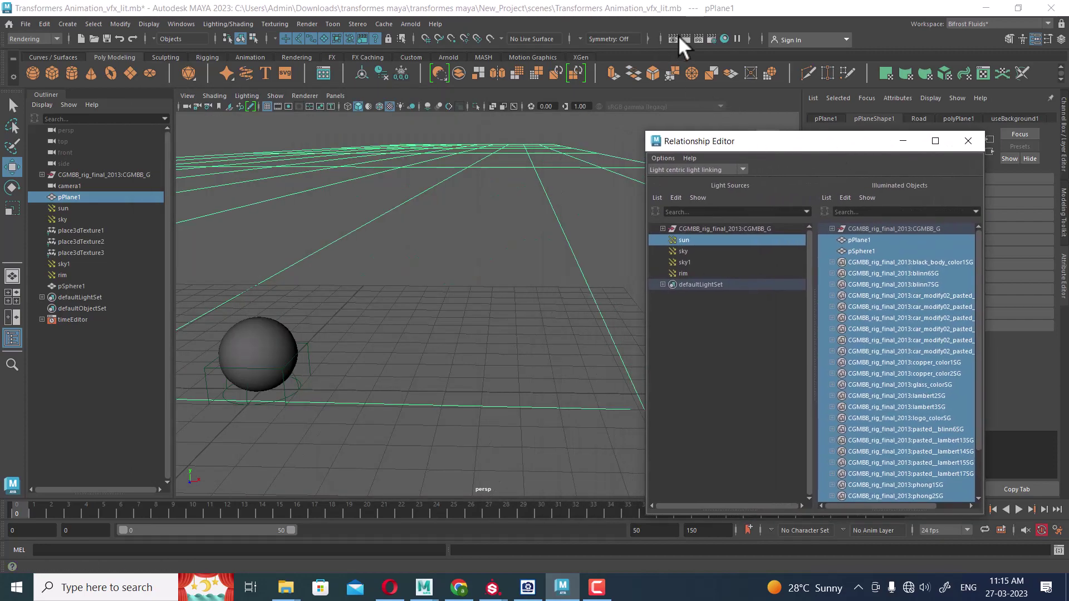
left_click(683, 36)
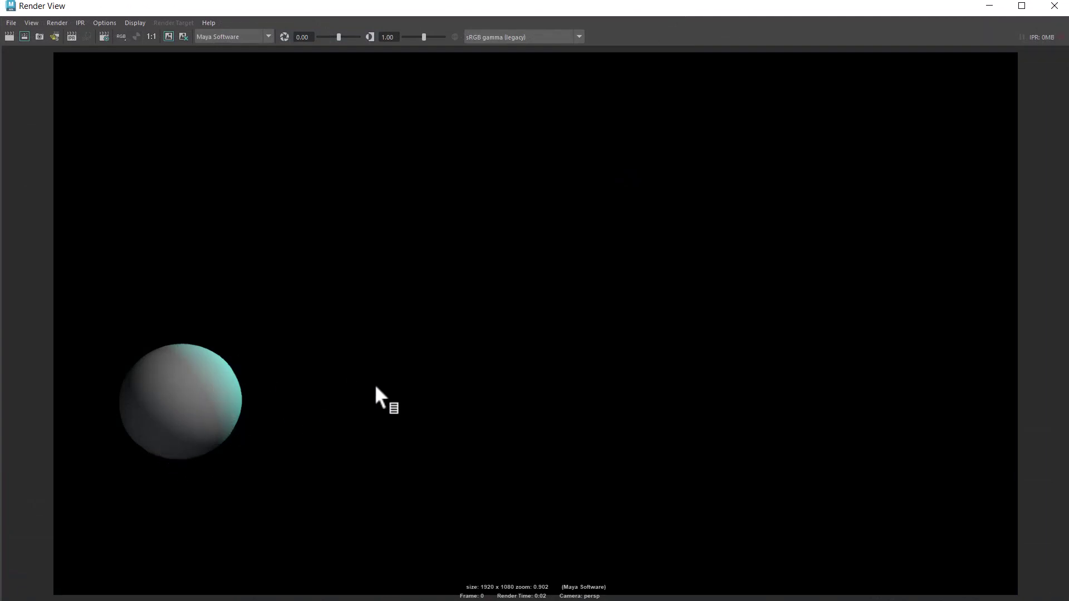
left_click(991, 6)
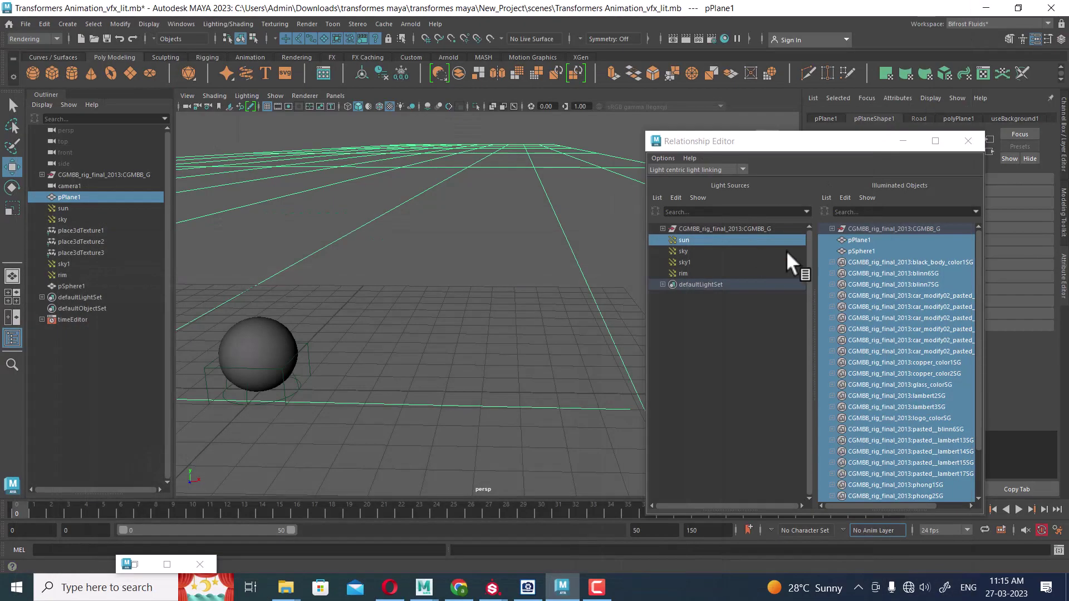
- Unlink pSphere1 from the sun, sky and sky1 lights, then bring up Render View
left_click(860, 251)
left_click(682, 251)
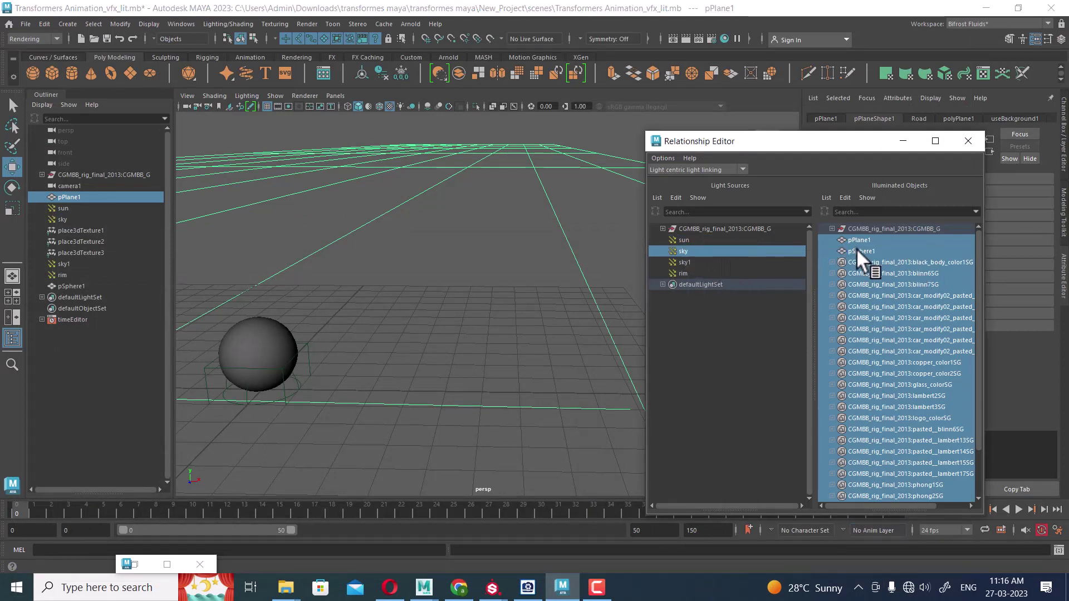
left_click(858, 251)
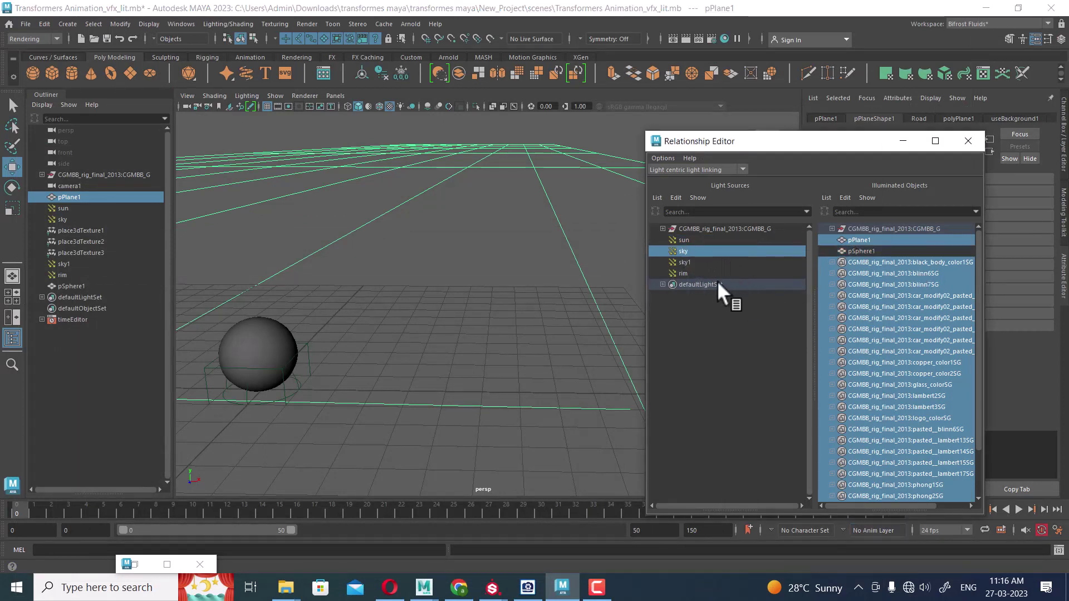
left_click(684, 263)
left_click(864, 251)
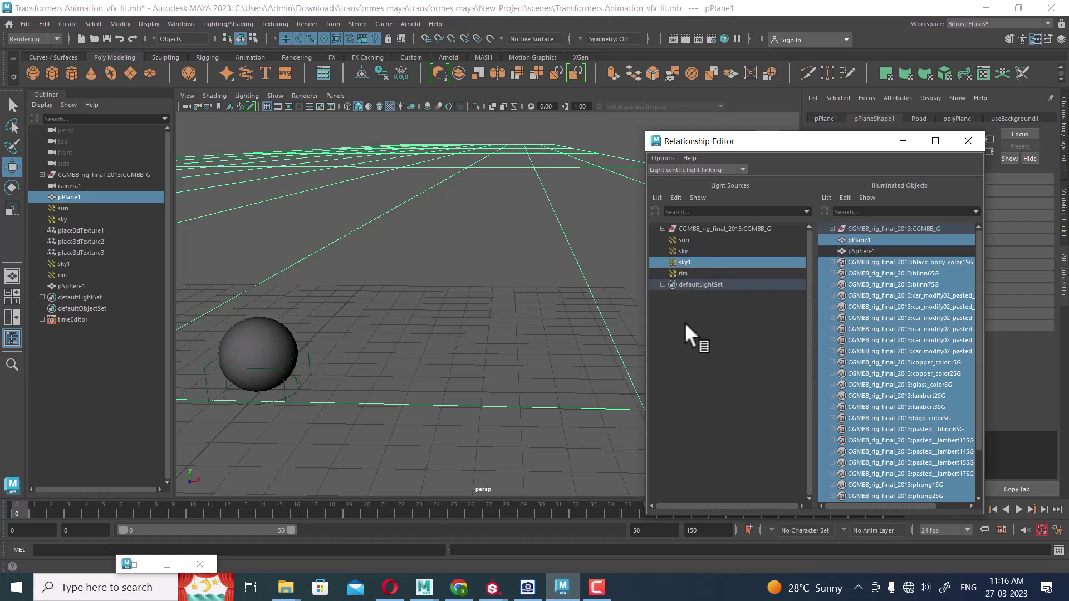
left_click(671, 36)
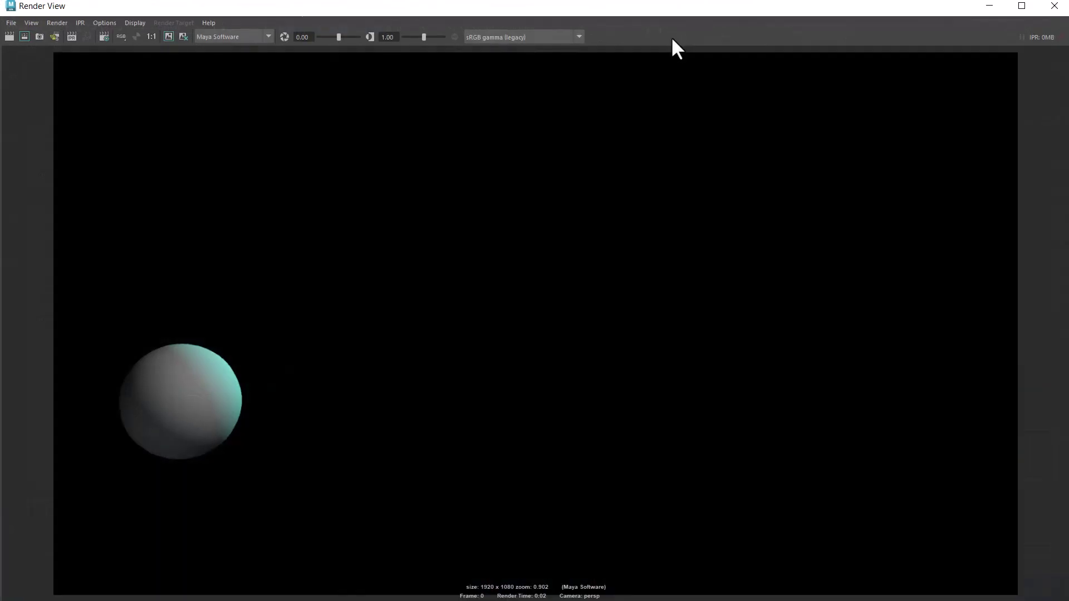
- Keep the lit render, re-render with the new links, compare both images, then minimize Render View
left_click(168, 36)
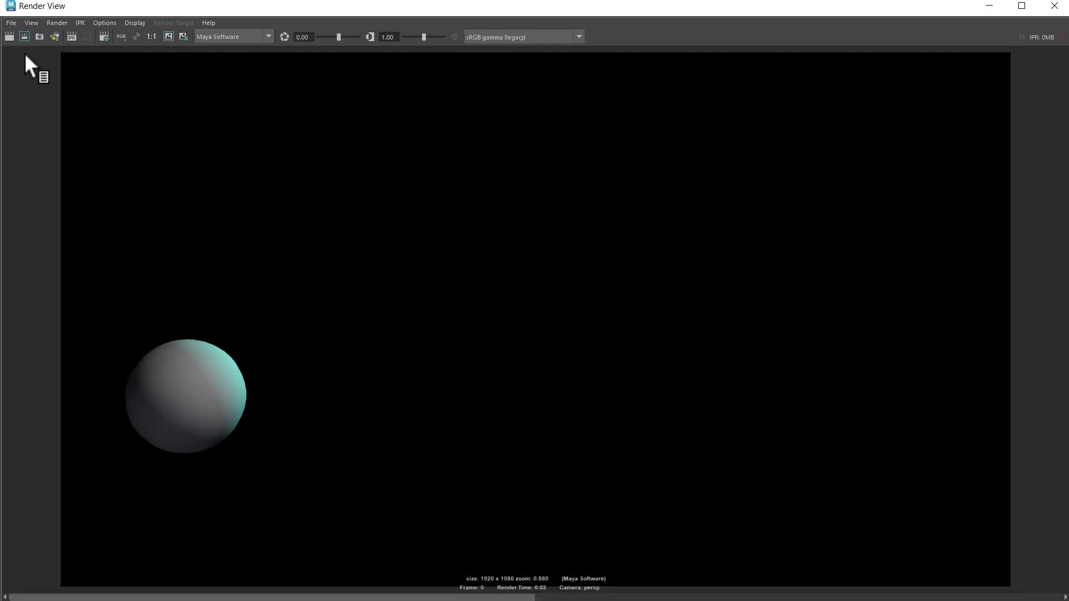
left_click(9, 36)
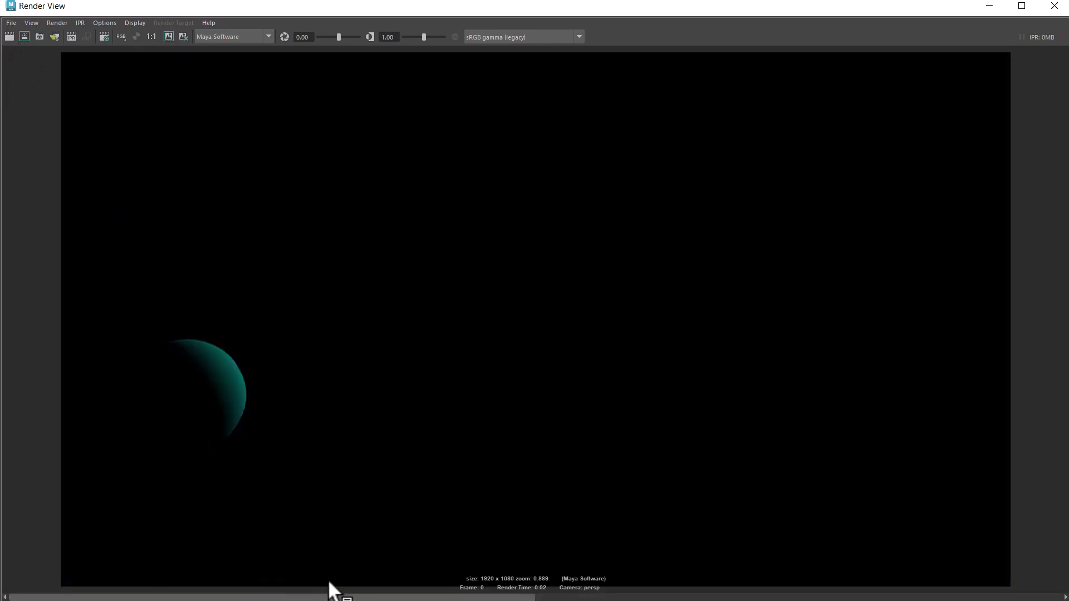
left_click_drag(326, 597, 852, 598)
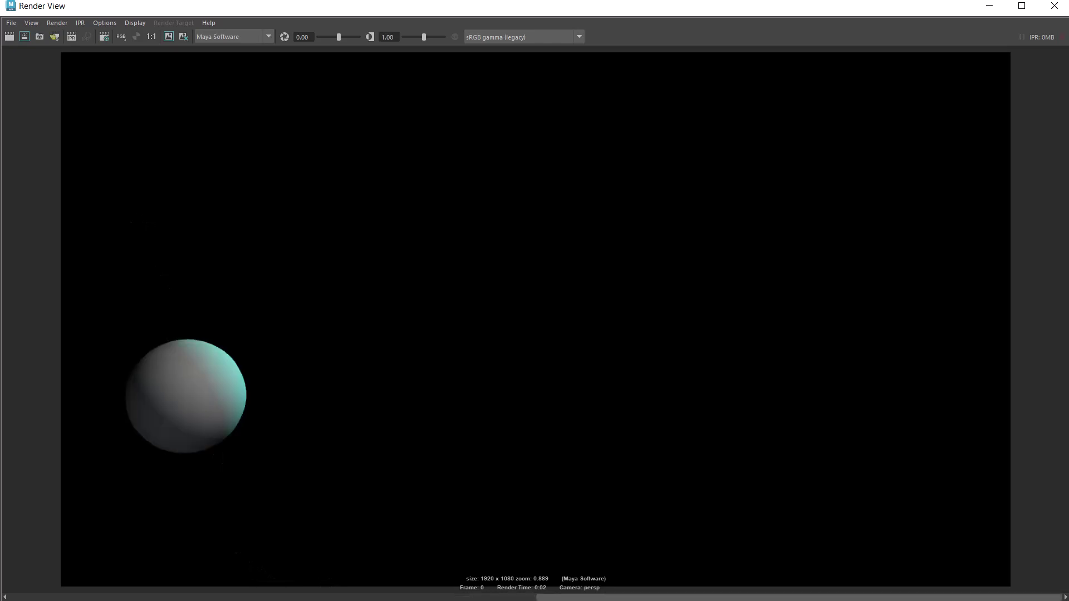
left_click_drag(779, 597, 429, 597)
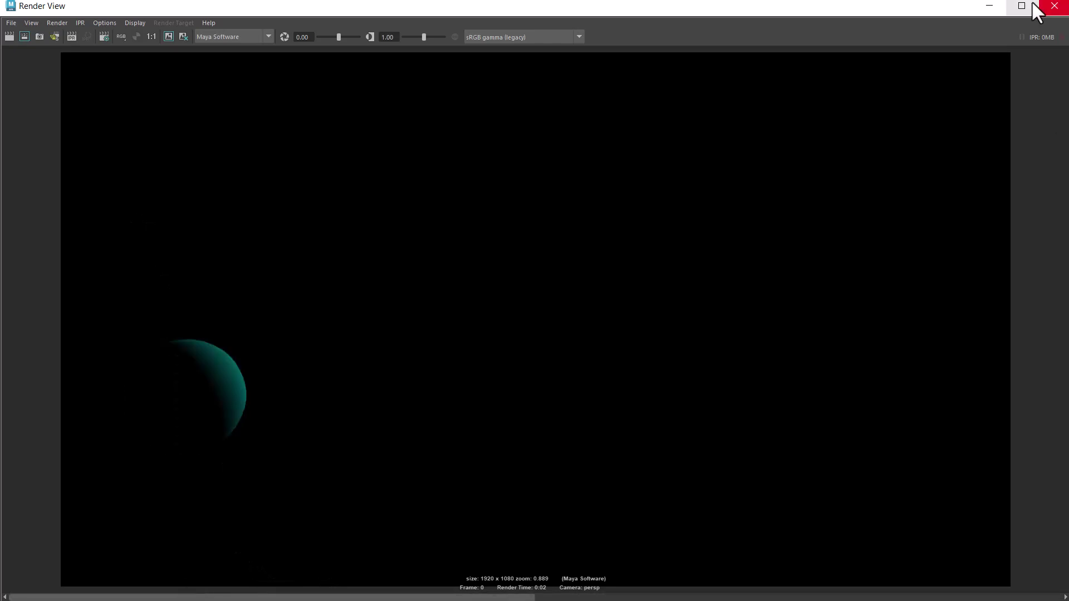
left_click(989, 6)
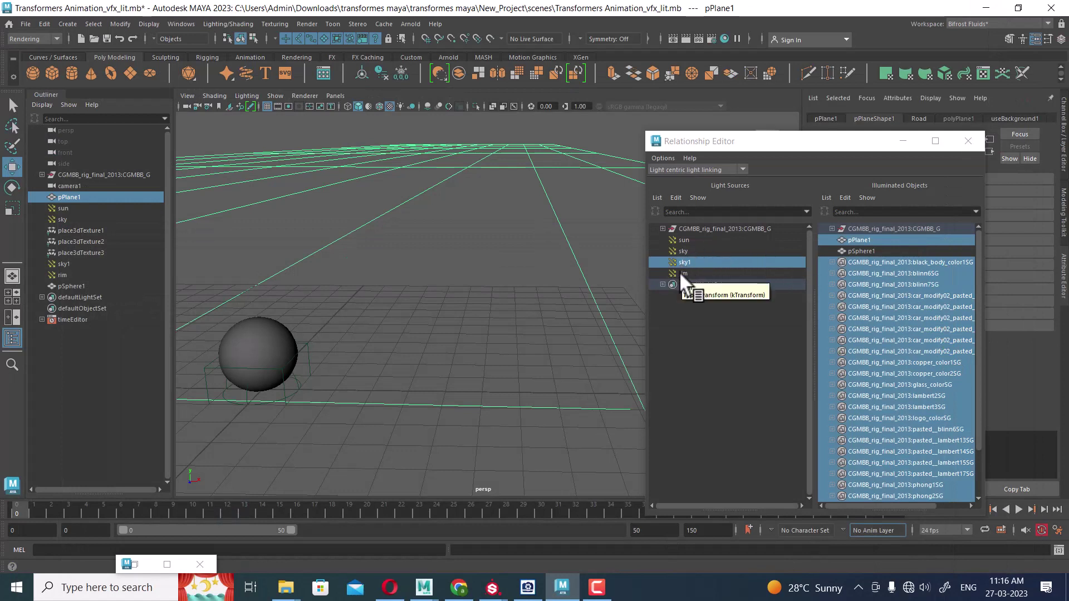
- Bring the light-linking Relationship Editor to the front and close it
left_click(860, 249)
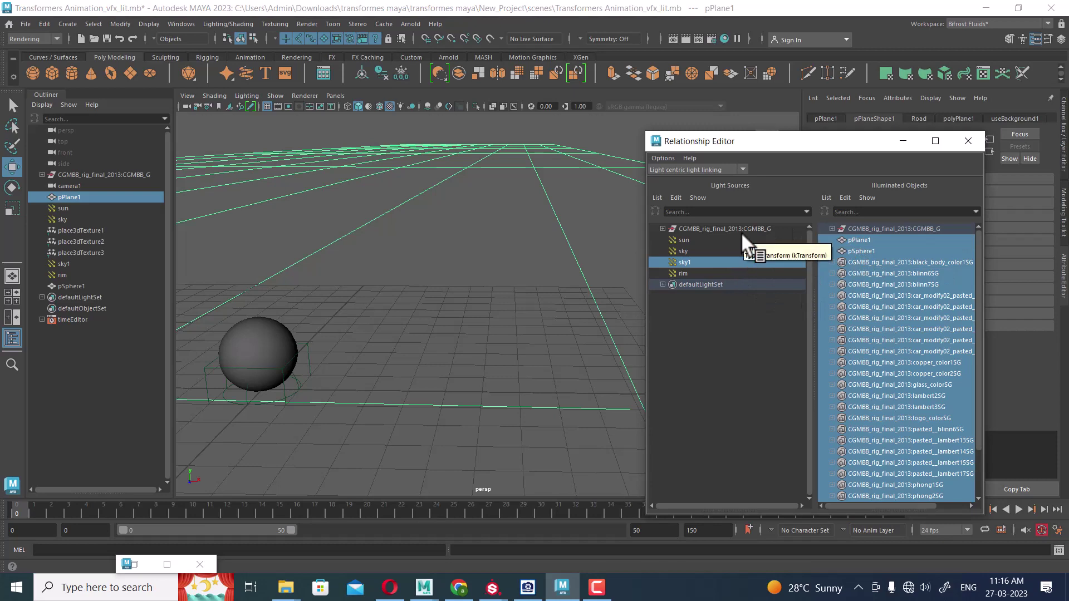
left_click(968, 143)
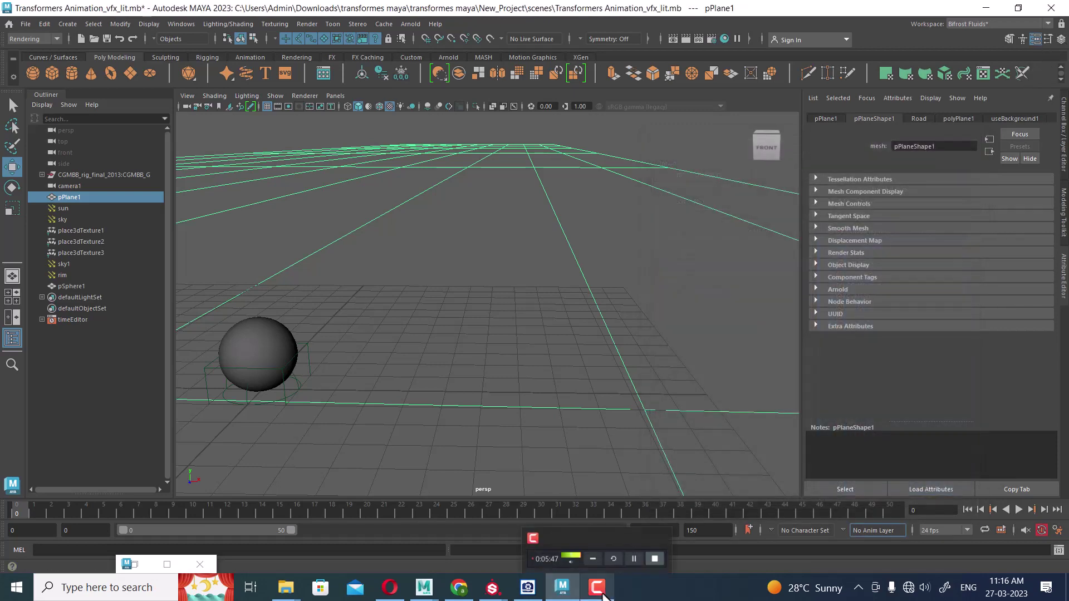